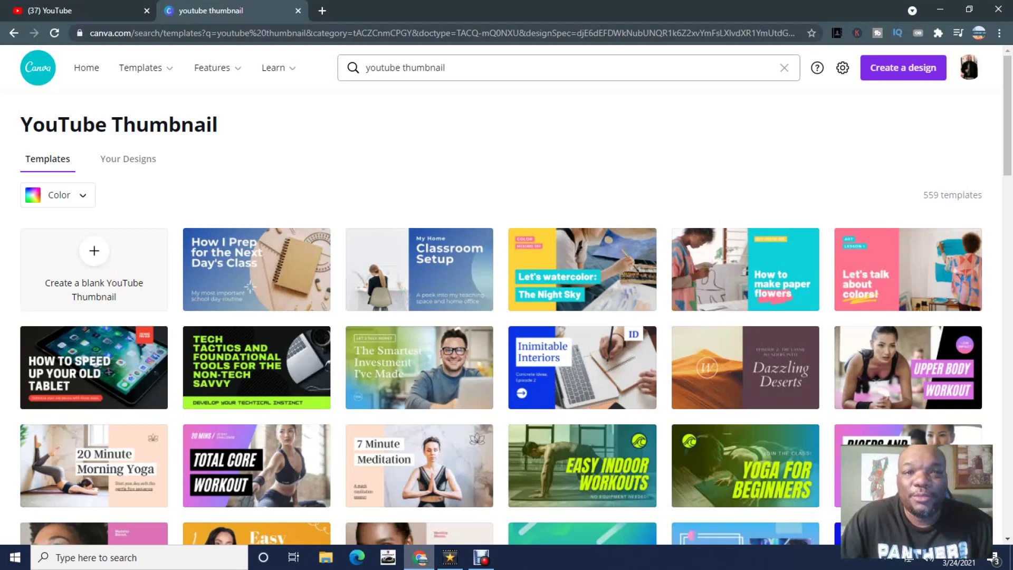
left_click(445, 68)
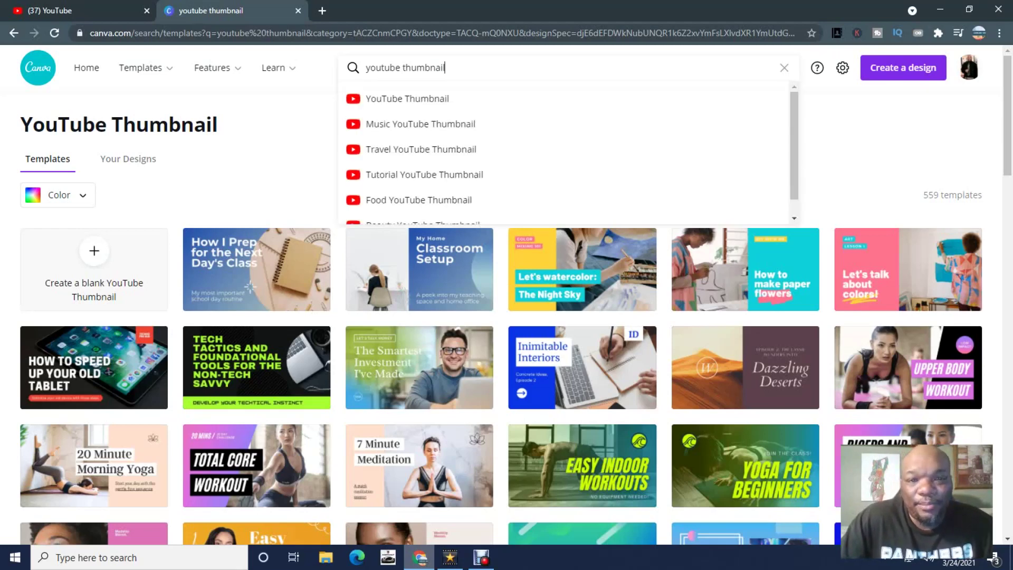
key("Escape")
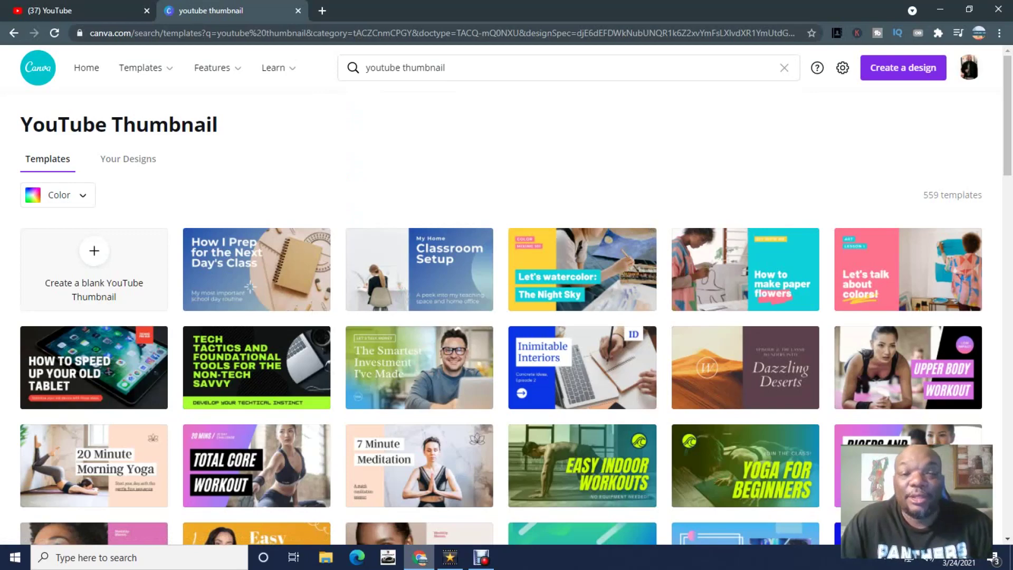
scroll(507, 301, "down", 8)
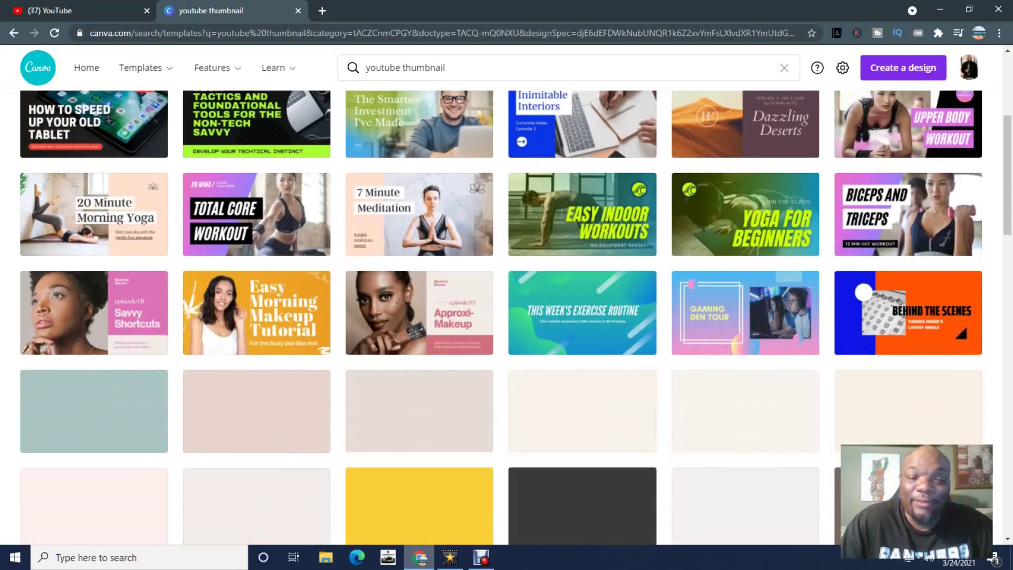
scroll(507, 300, "down", 2)
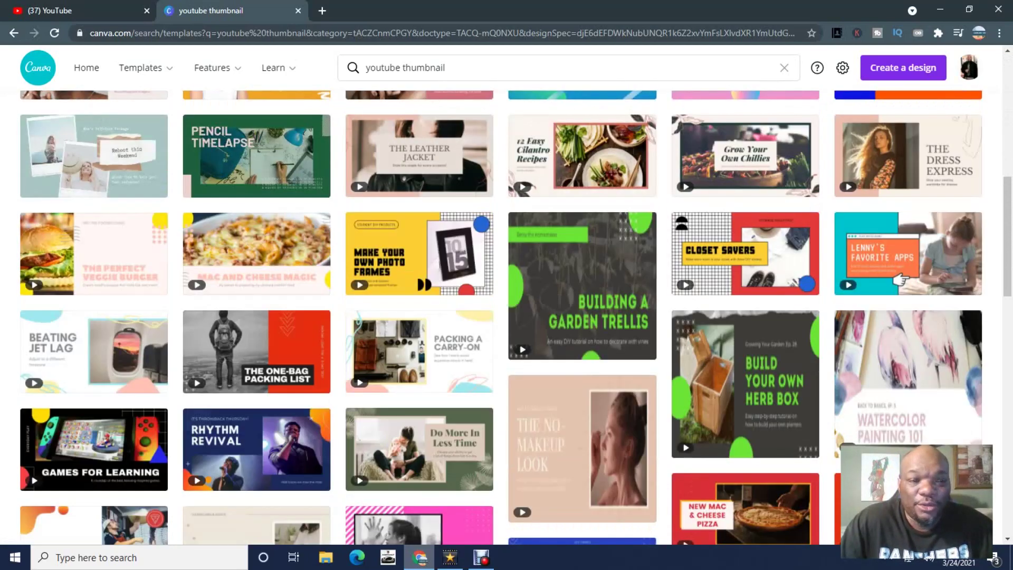
scroll(507, 301, "down", 5)
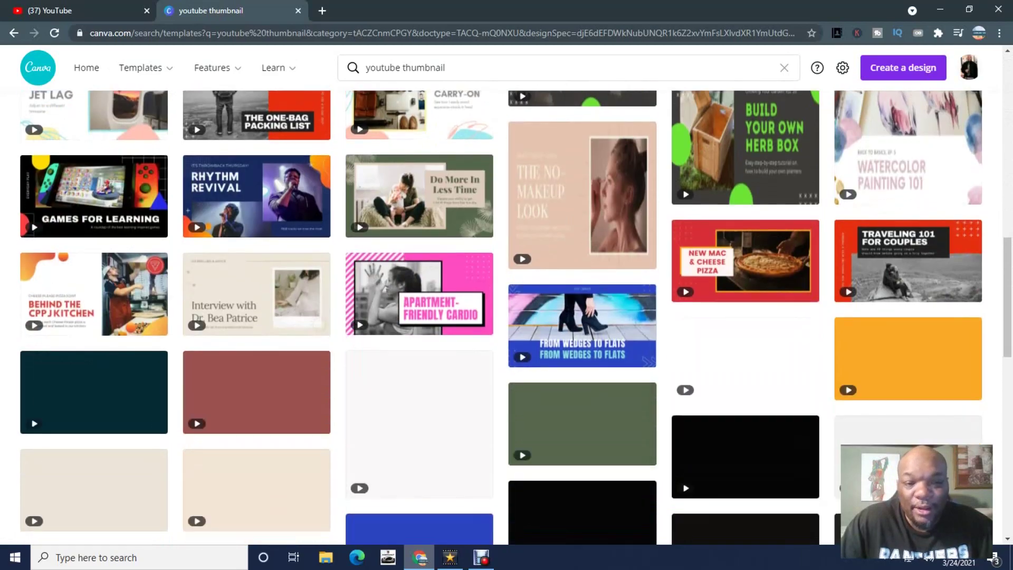
scroll(507, 301, "up", 5)
scroll(506, 301, "up", 10)
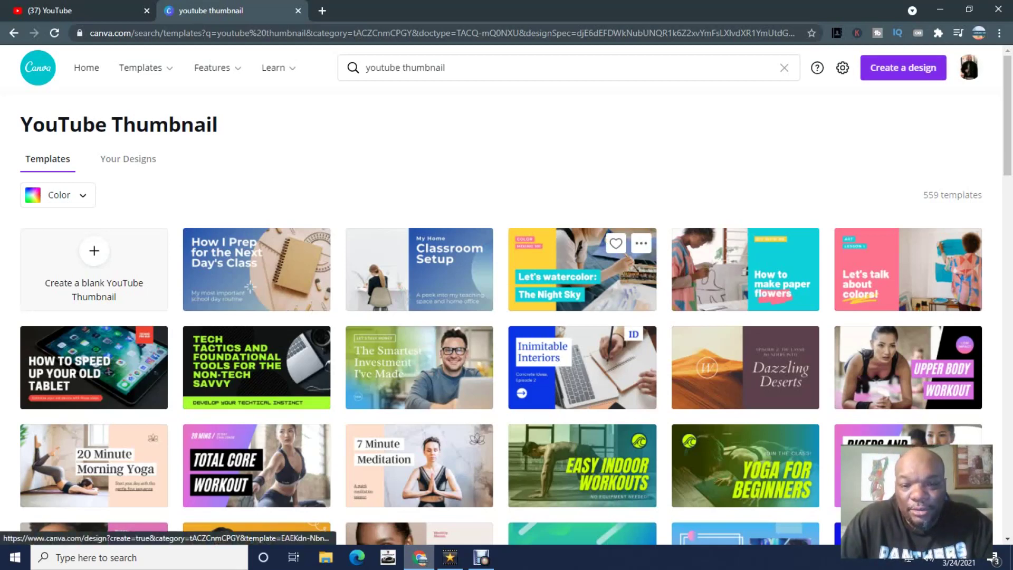
Open the yellow and teal 'Let's watercolor: The Night Sky' thumbnail template in the editor
left_click(583, 274)
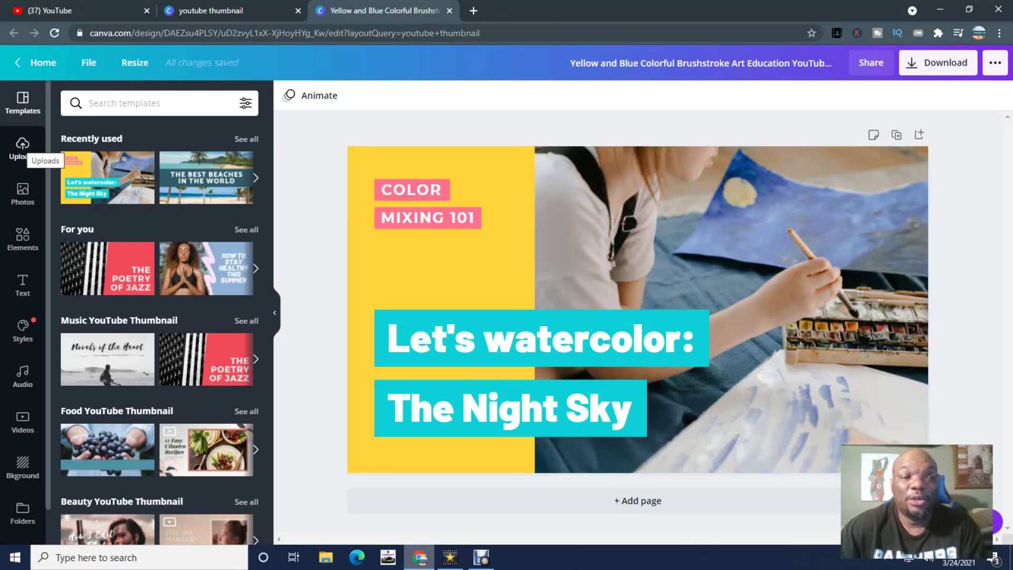
Swap the painting for the uploaded photo of the man in a chair from Uploads
left_click(22, 148)
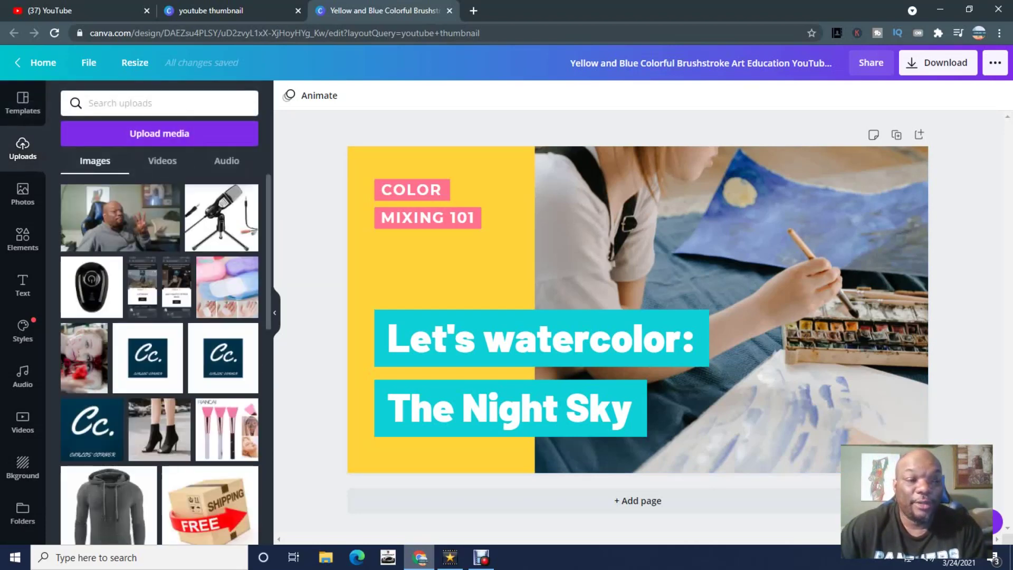
scroll(159, 359, "down", 4)
scroll(211, 287, "down", 7)
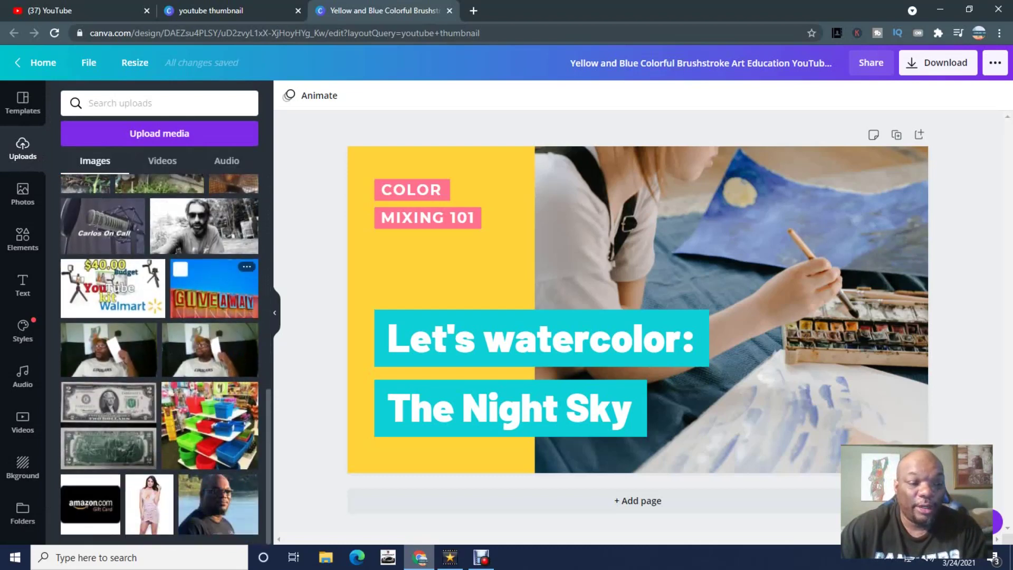
scroll(211, 288, "up", 10)
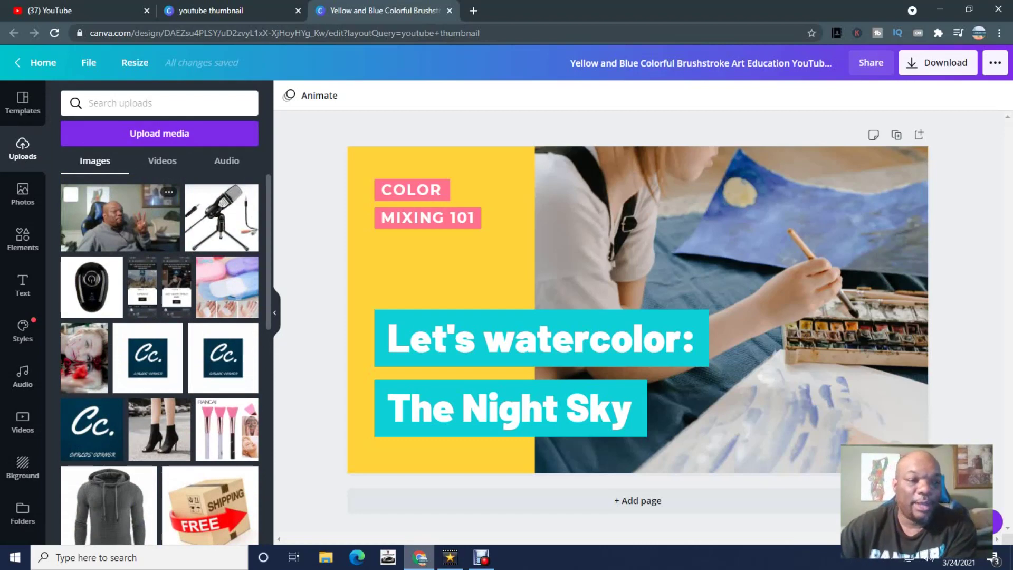
mouse_move(120, 217)
left_mouse_down()
mouse_move(211, 222)
mouse_move(322, 206)
mouse_move(686, 306)
left_mouse_up()
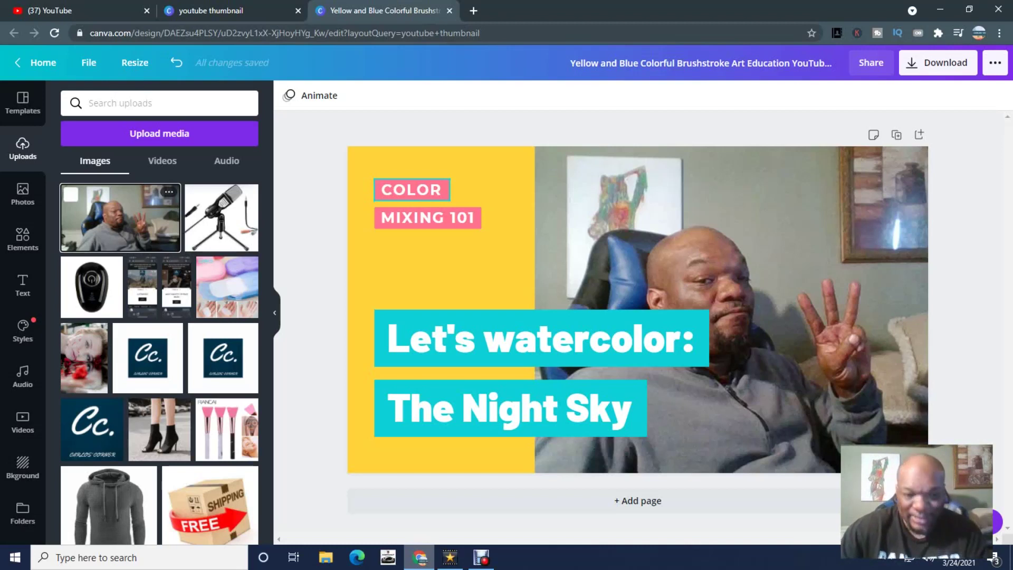
Delete the COLOR label and change MIXING 101 to 'CARLOS' CORNER LLC', widened onto two lines
right_click(402, 222)
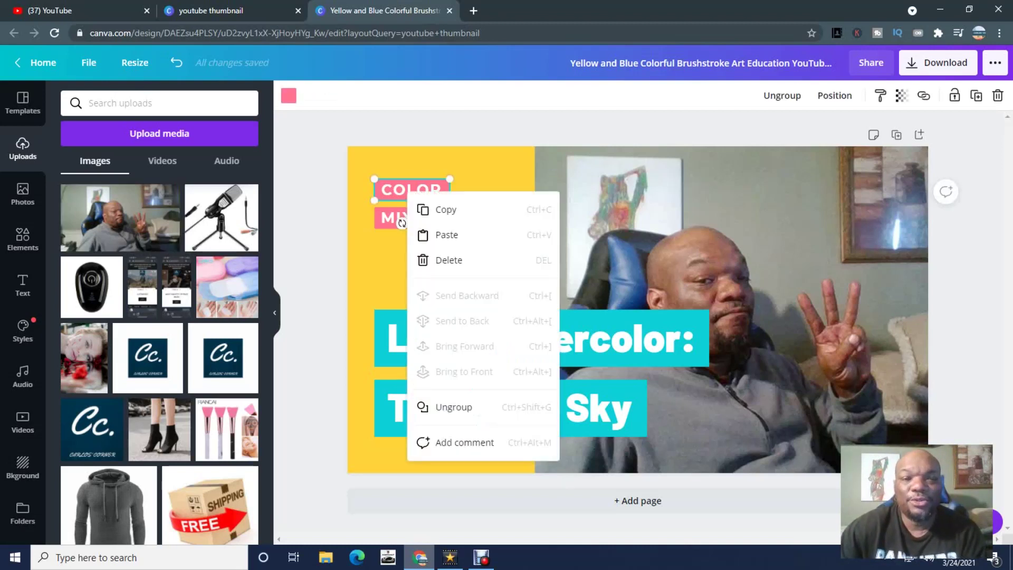
left_click(449, 260)
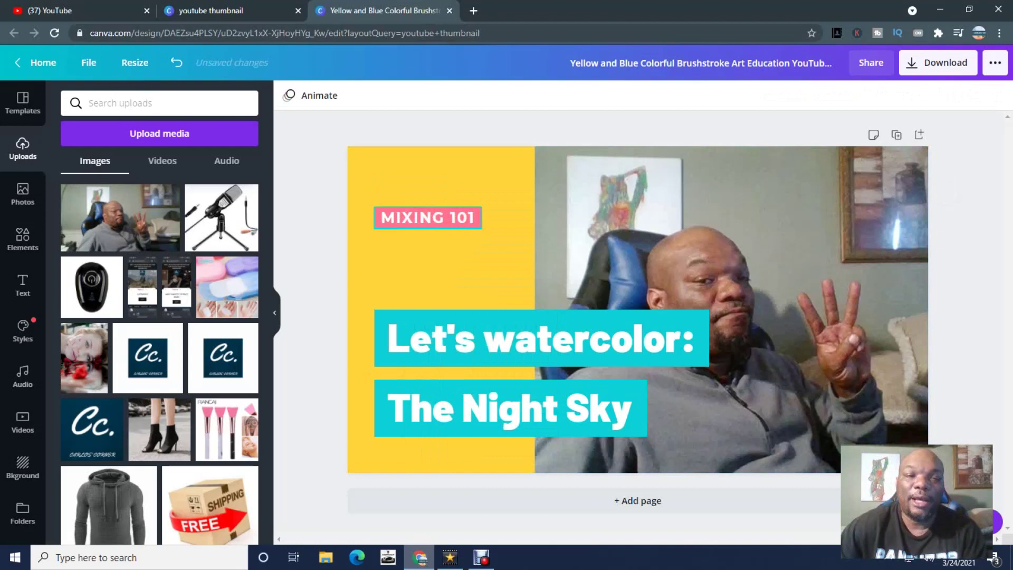
left_click(427, 218)
left_click(427, 217)
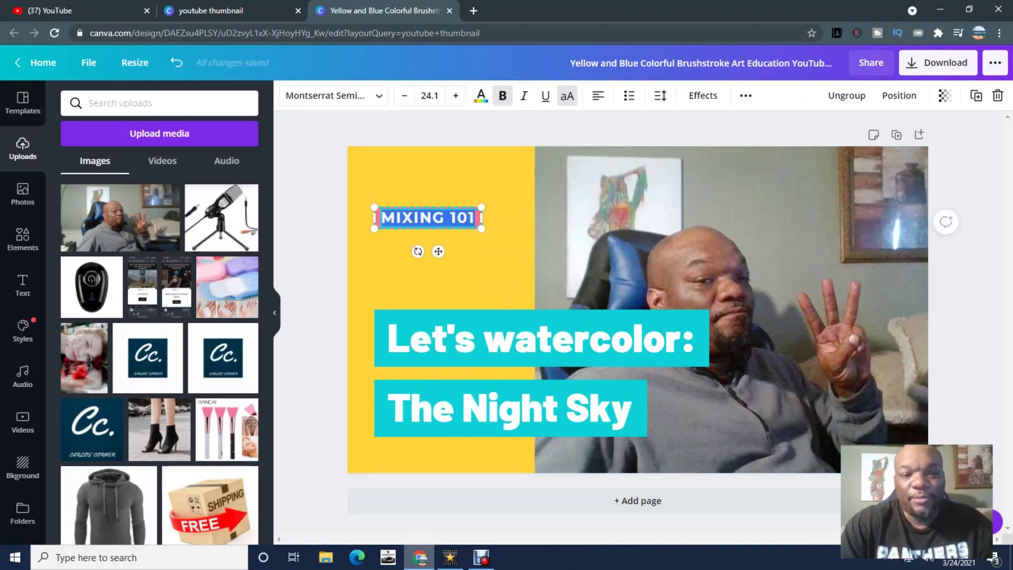
type("CARLOS'")
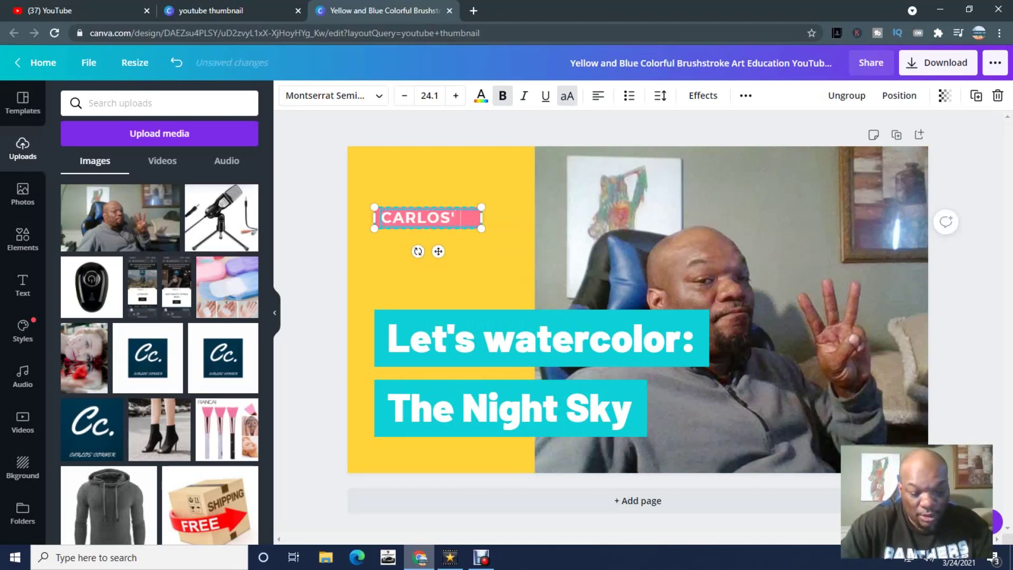
type(" CORNER")
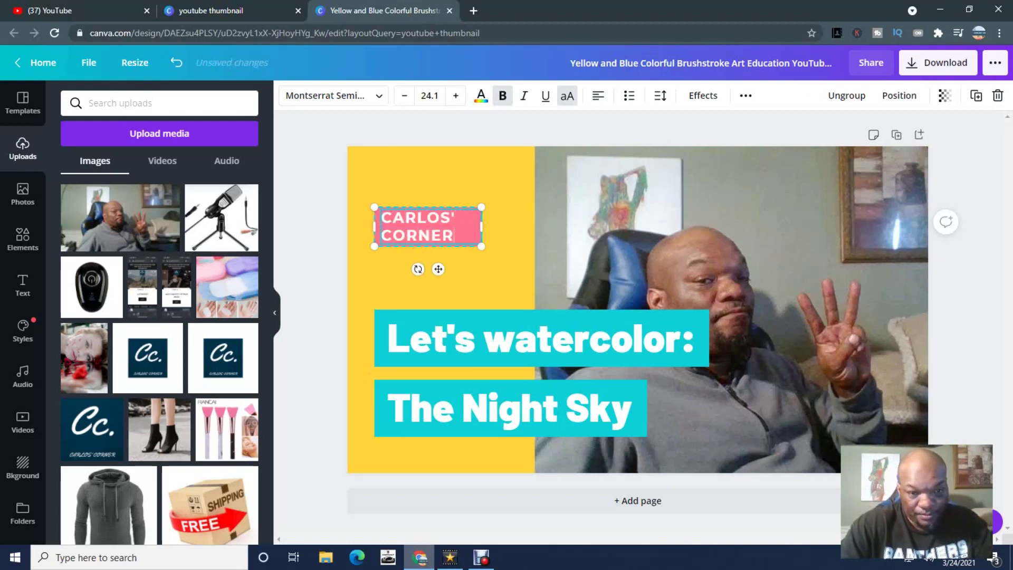
type(" LLC")
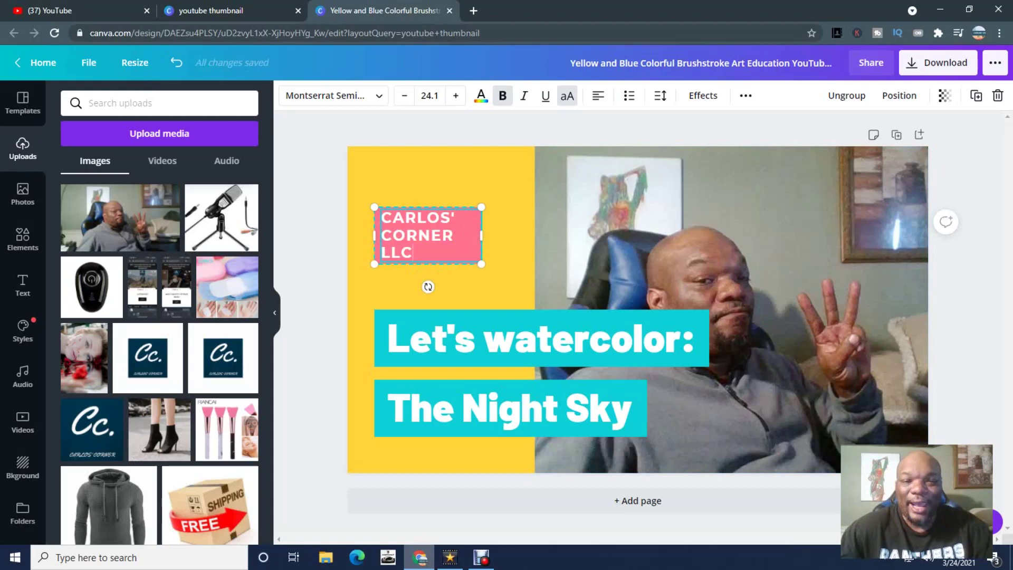
left_click_drag(482, 235, 535, 235)
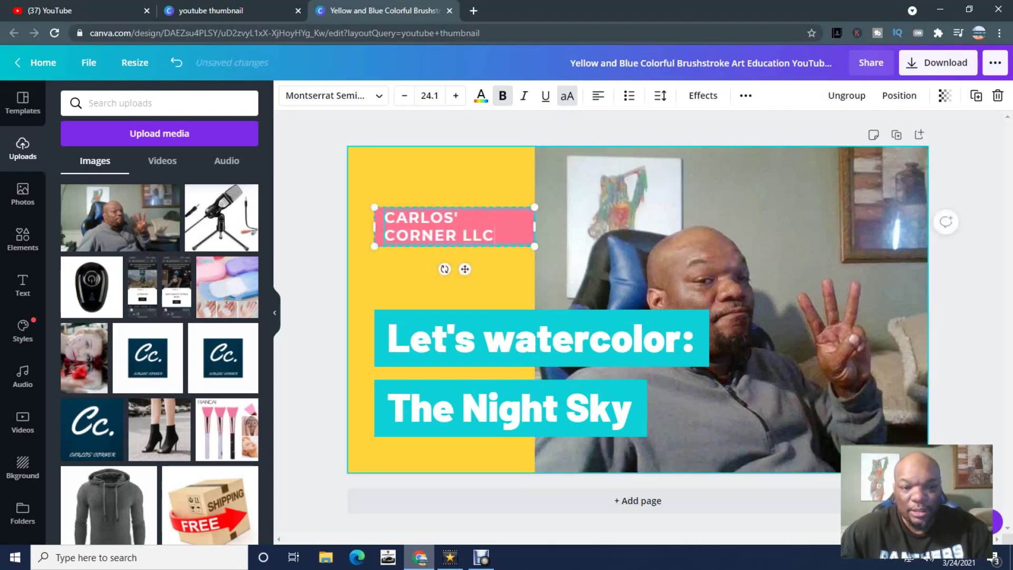
key("Escape")
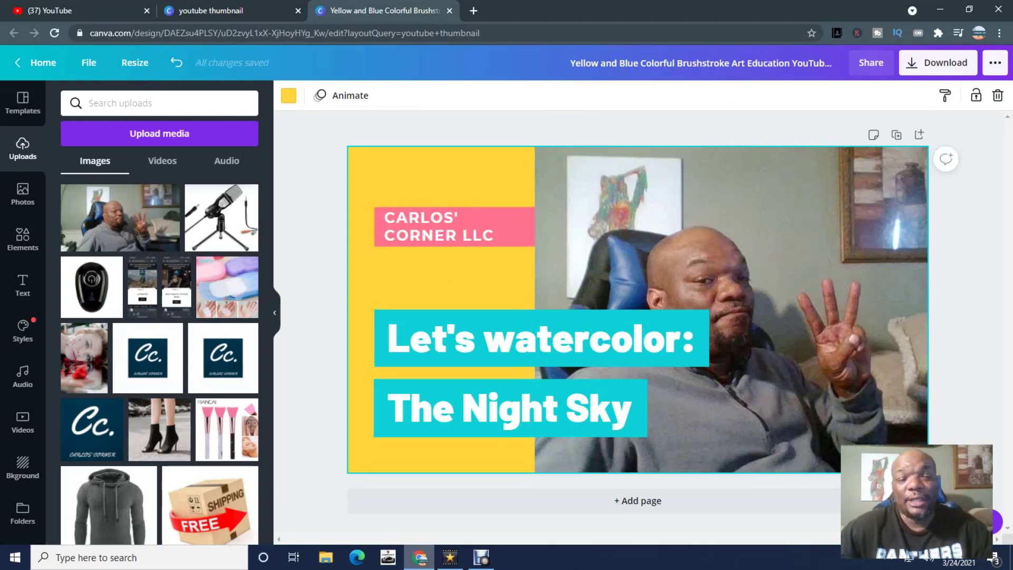
Delete The Night Sky line and retype the headline as 'How To Make A THumbnail'
right_click(477, 409)
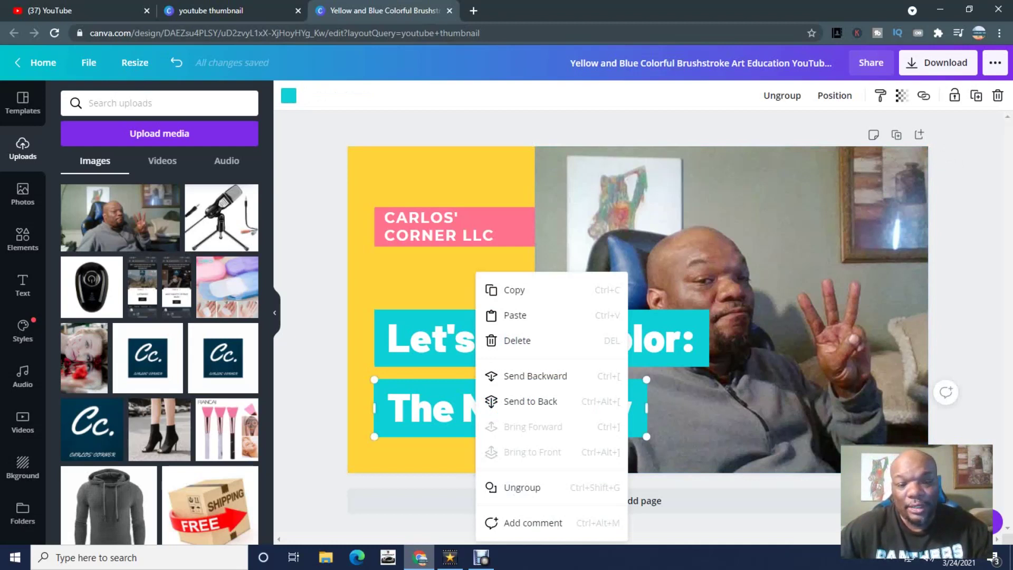
key("Delete")
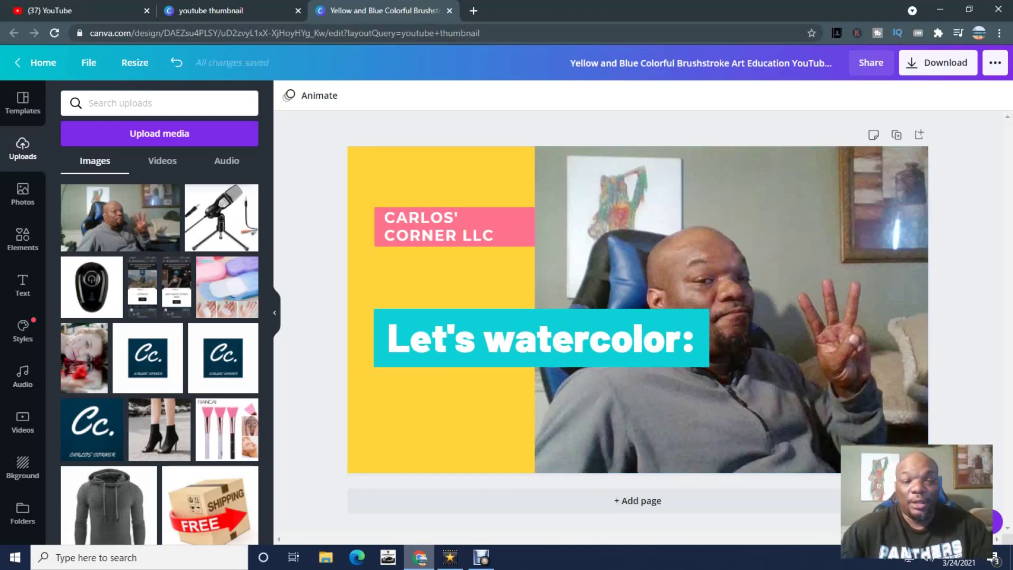
double_click(541, 338)
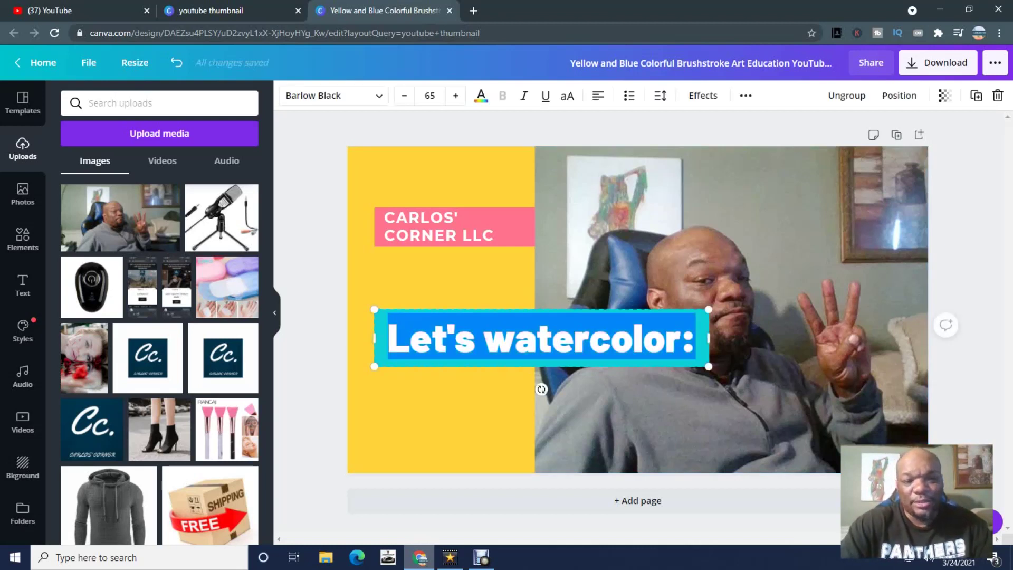
type("How")
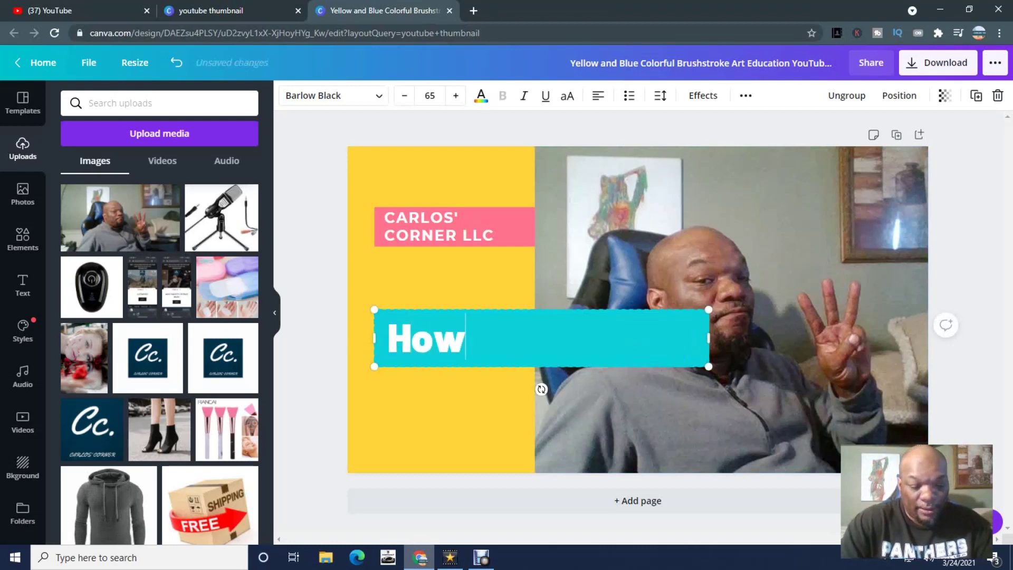
type(" To M")
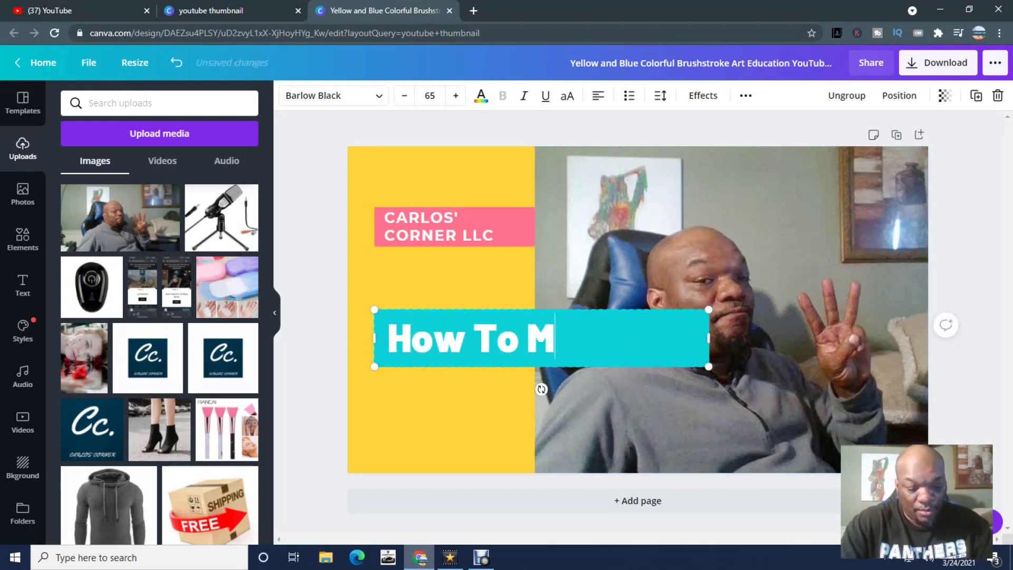
type("ake A ")
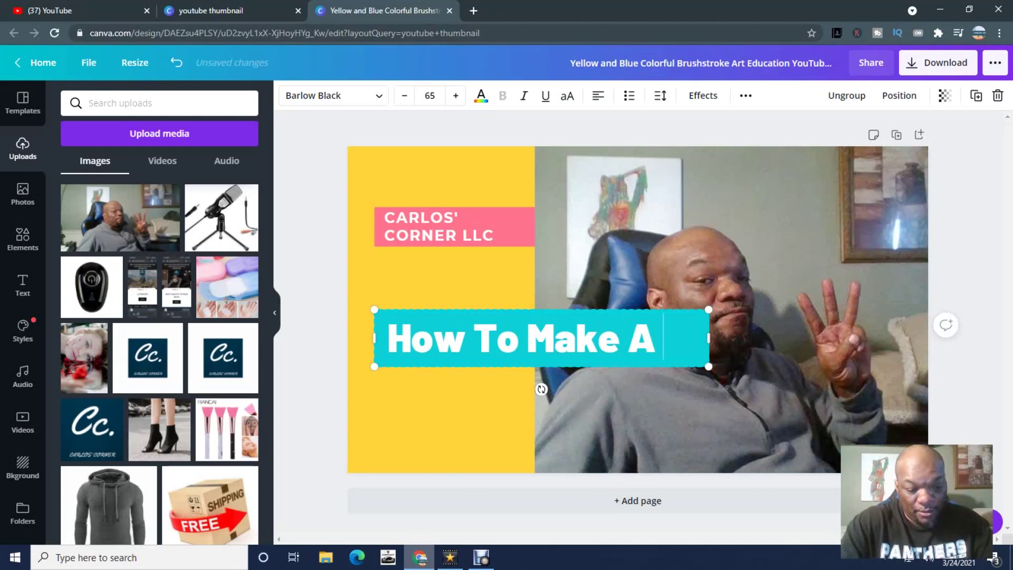
type("THumbnail")
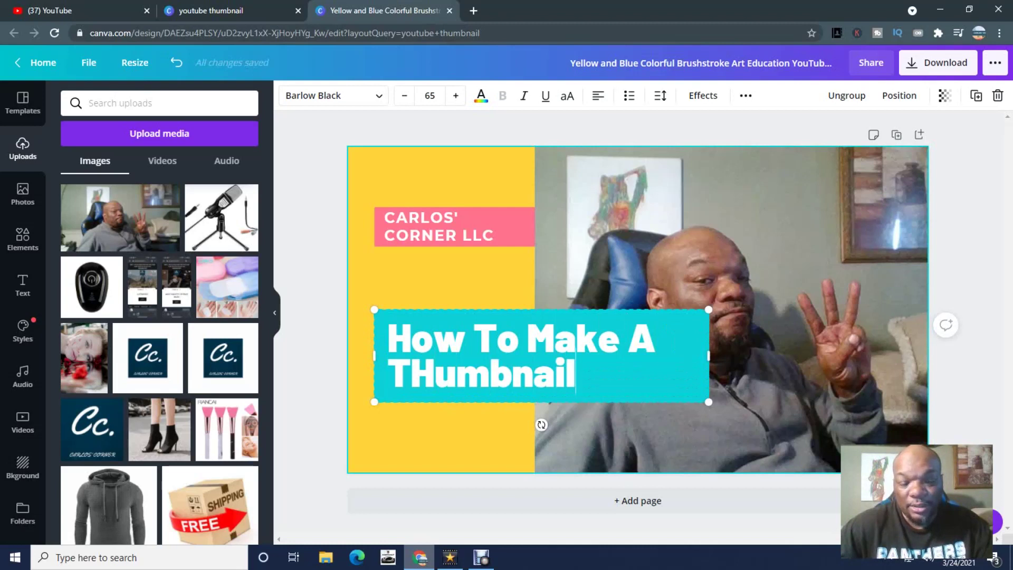
Fix the extra capital so the headline reads 'How To Make A Thumbnail'
left_click(434, 371)
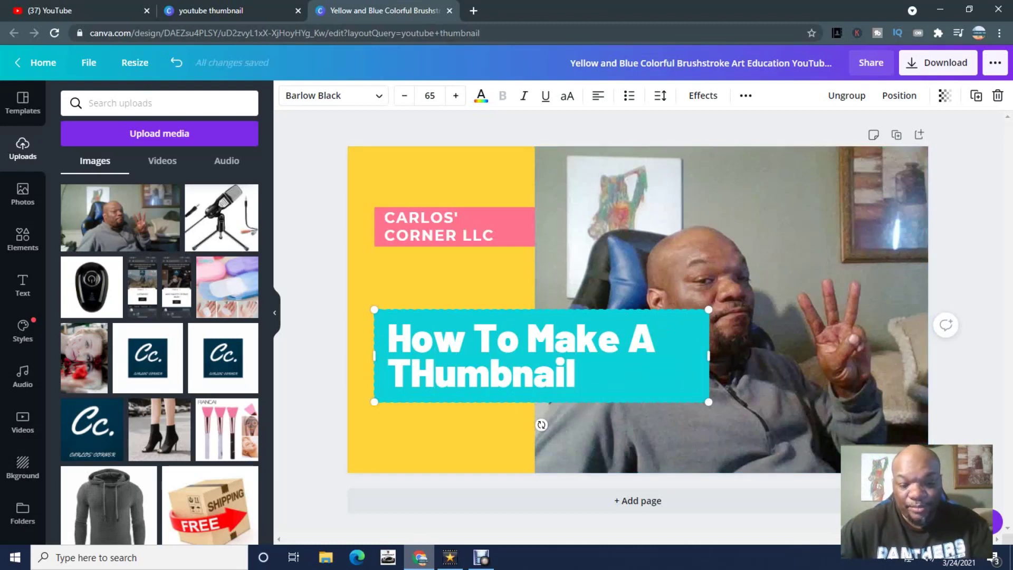
key("BackSpace")
type("h")
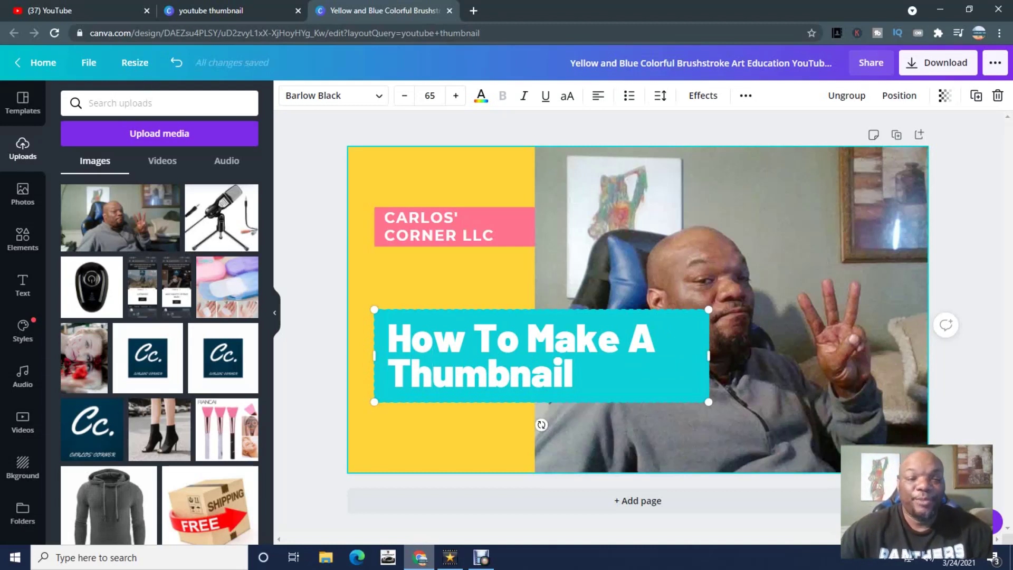
key("Right")
key("Right")
key("Right")
key("Right")
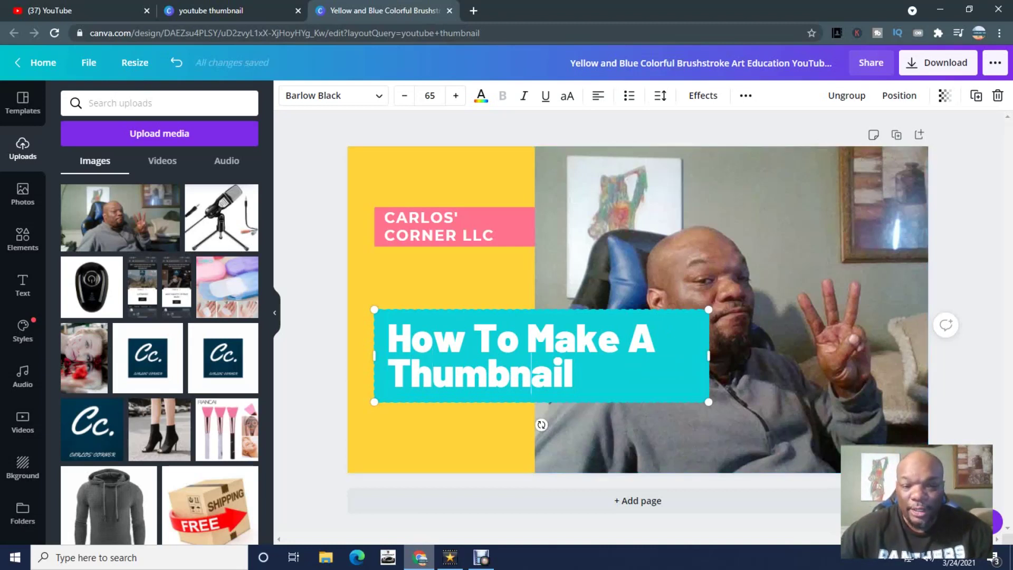
key("shift+Up")
left_click(510, 290)
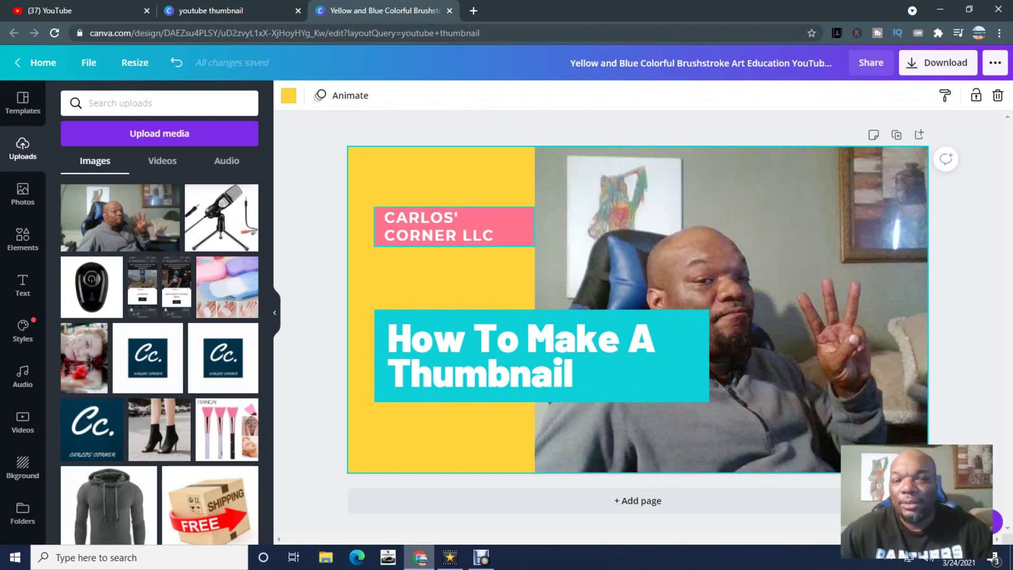
Fill the CARLOS' CORNER LLC box with the teal document colour
left_click(454, 226)
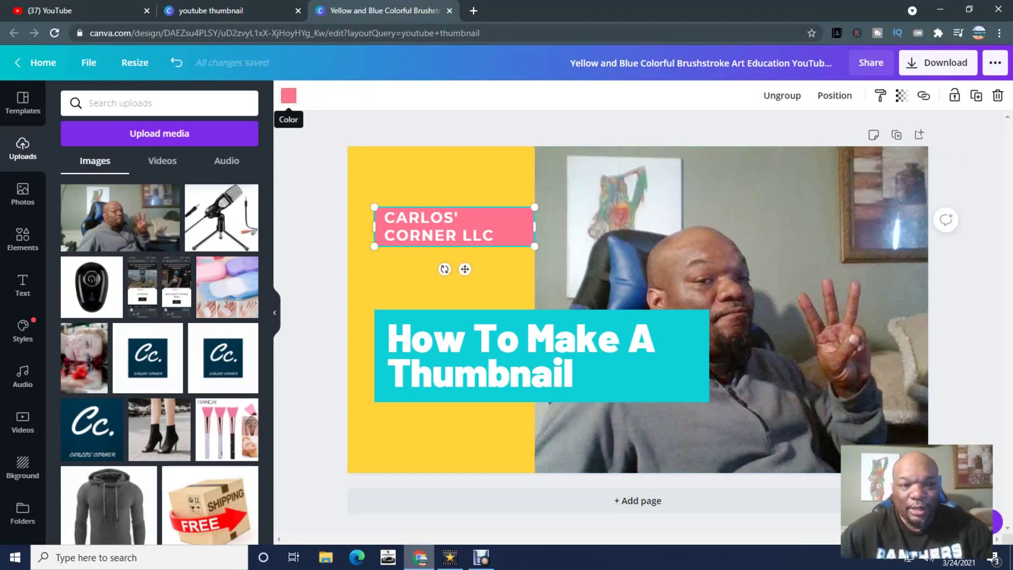
left_click(289, 96)
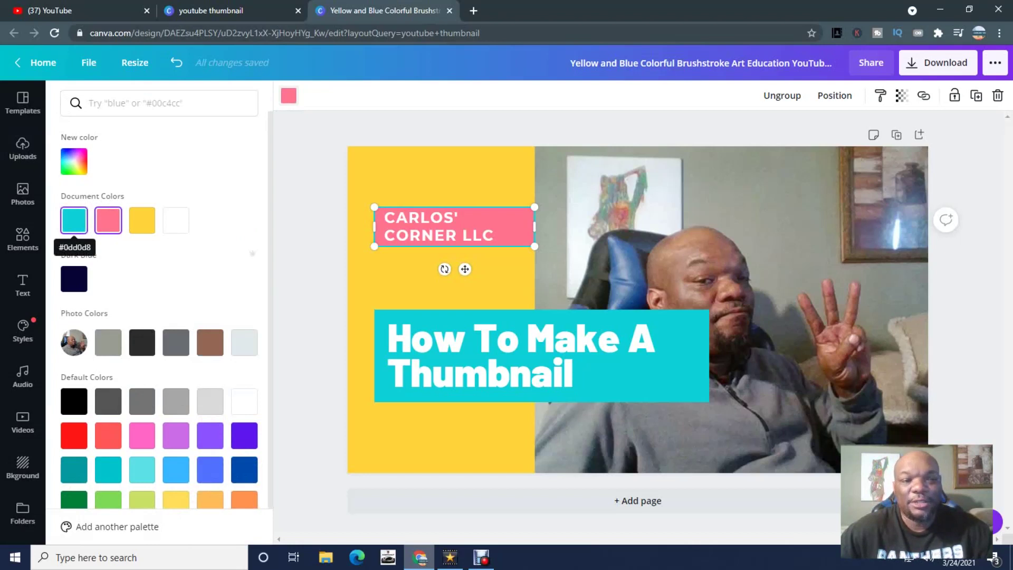
left_click(74, 220)
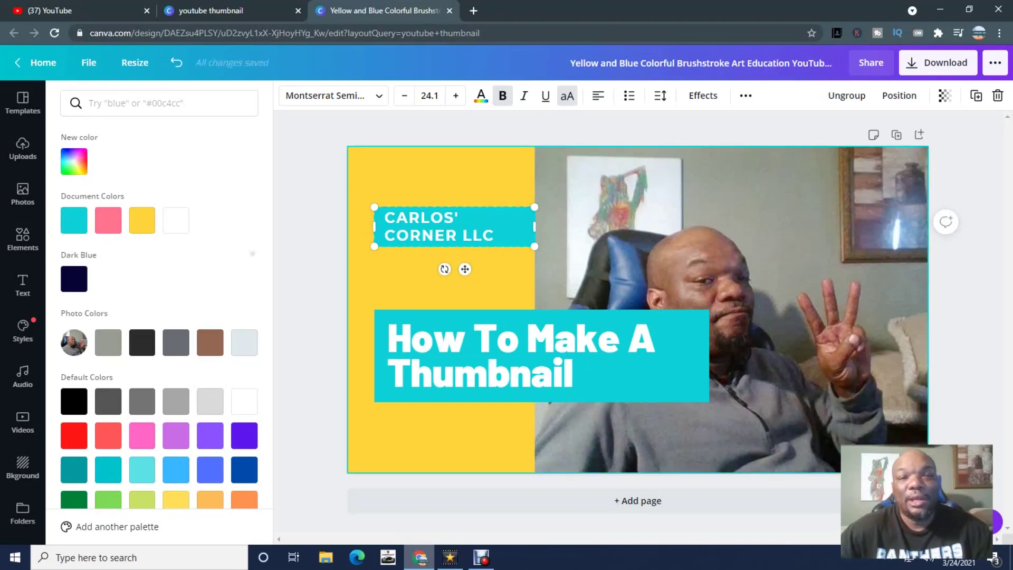
Set the business-name text to the dark grey photo colour
left_click(481, 95)
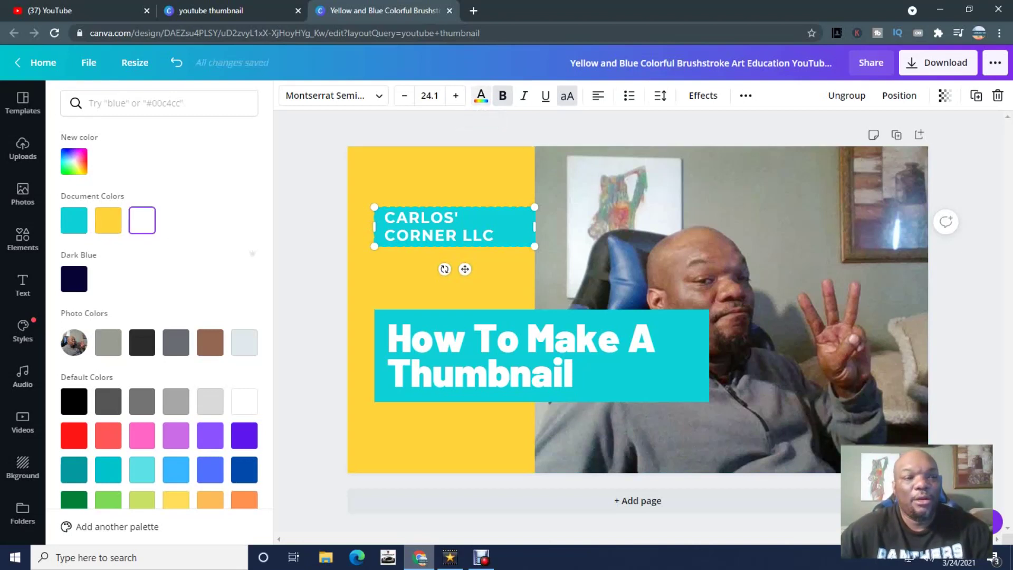
left_click(142, 342)
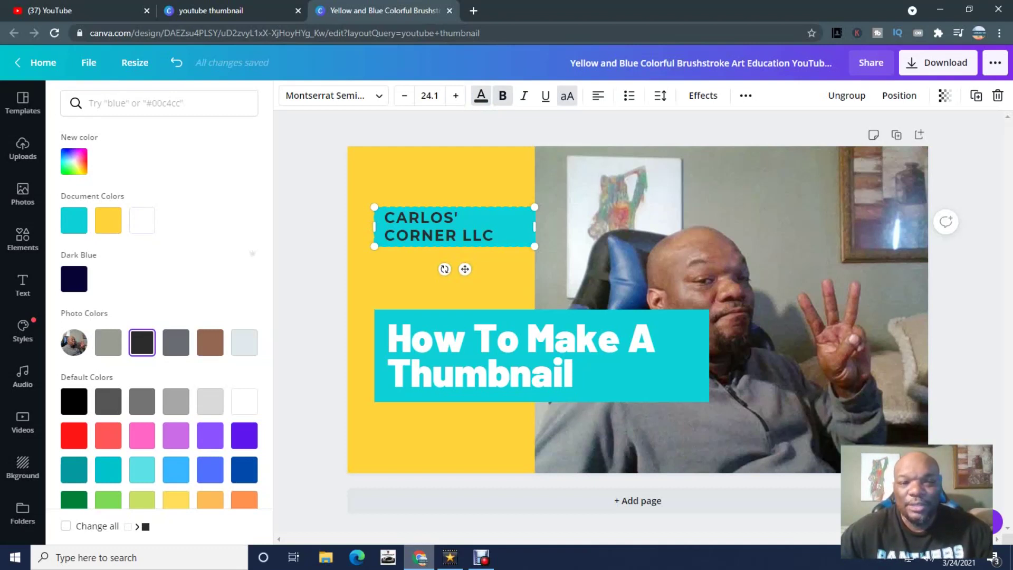
left_click(541, 369)
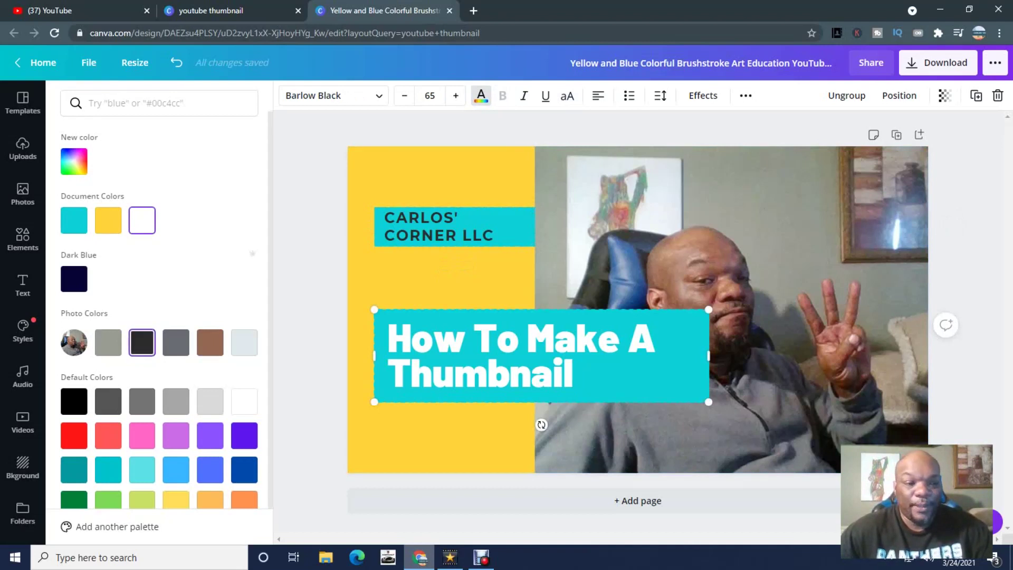
Apply the dark grey Photo Colors swatch to the headline text and deselect it
left_click(141, 342)
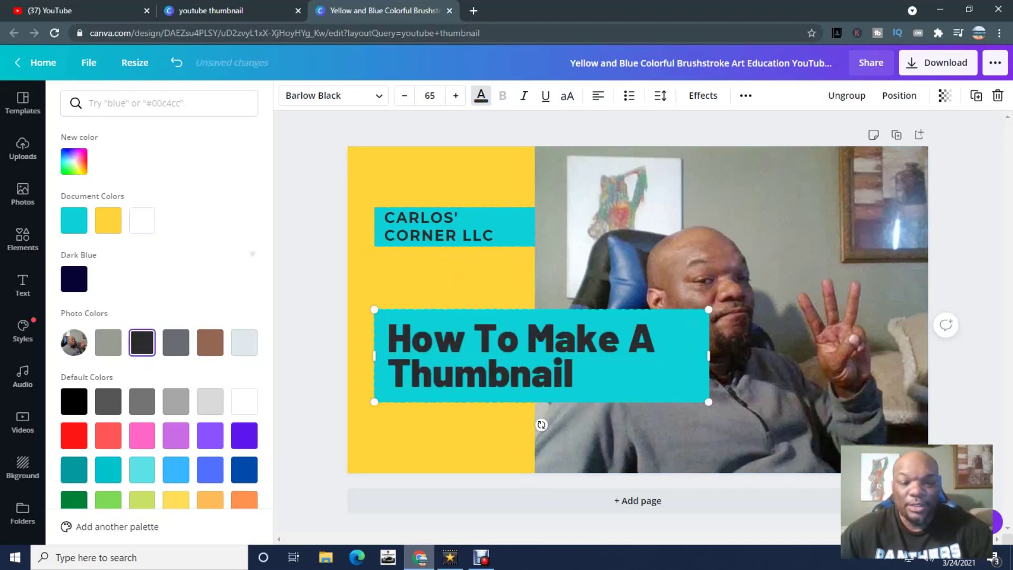
key("Escape")
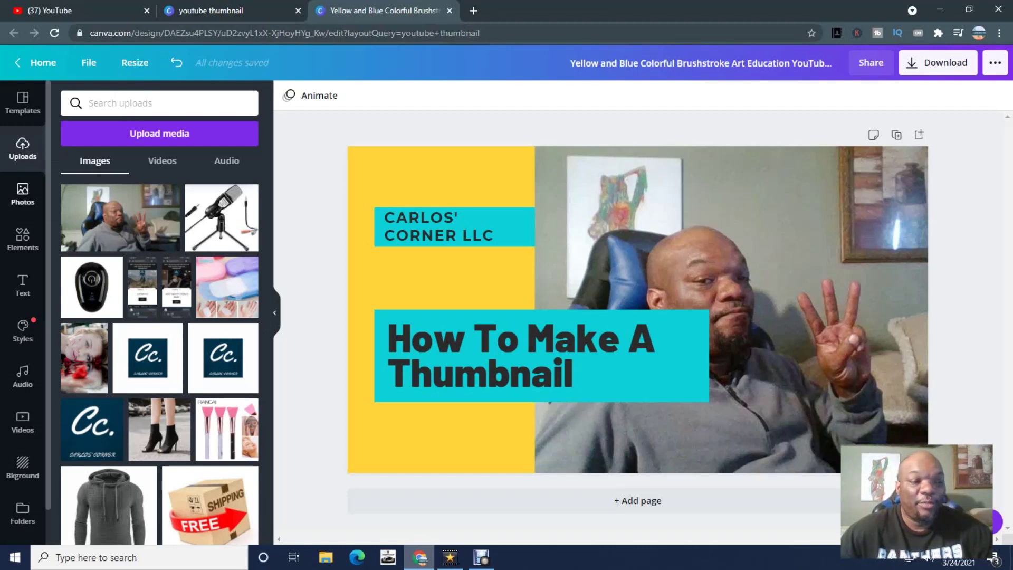
Browse the stock Photos library, then bring up the Elements library
left_click(23, 195)
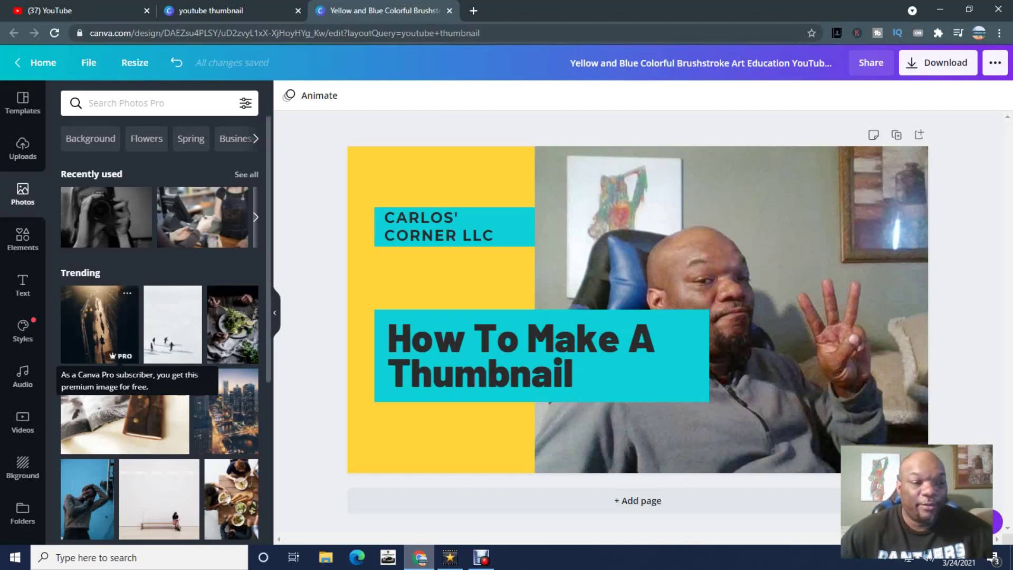
left_click(23, 240)
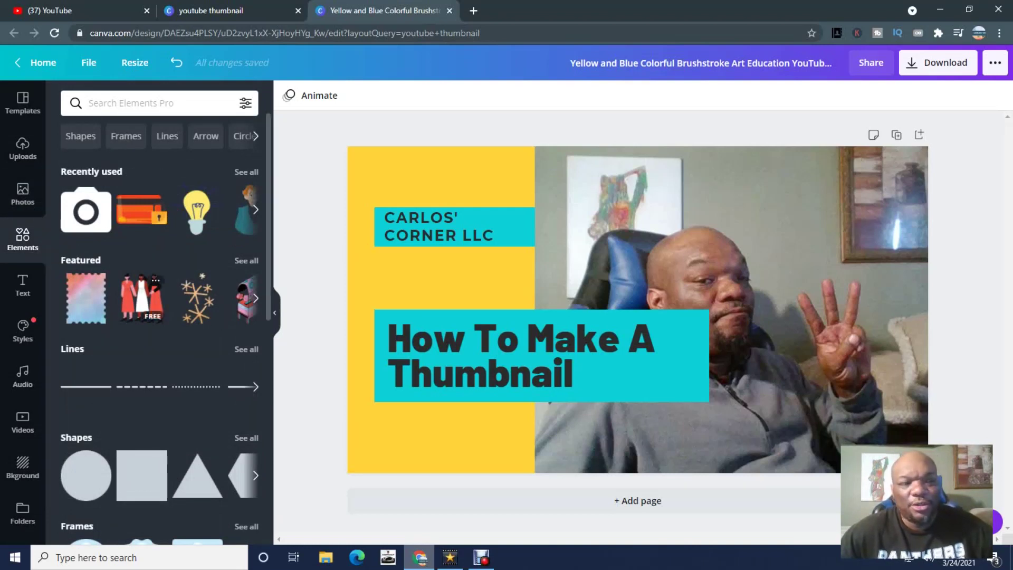
Search Elements for 'Youtube' graphics and scroll through the results
left_click(158, 103)
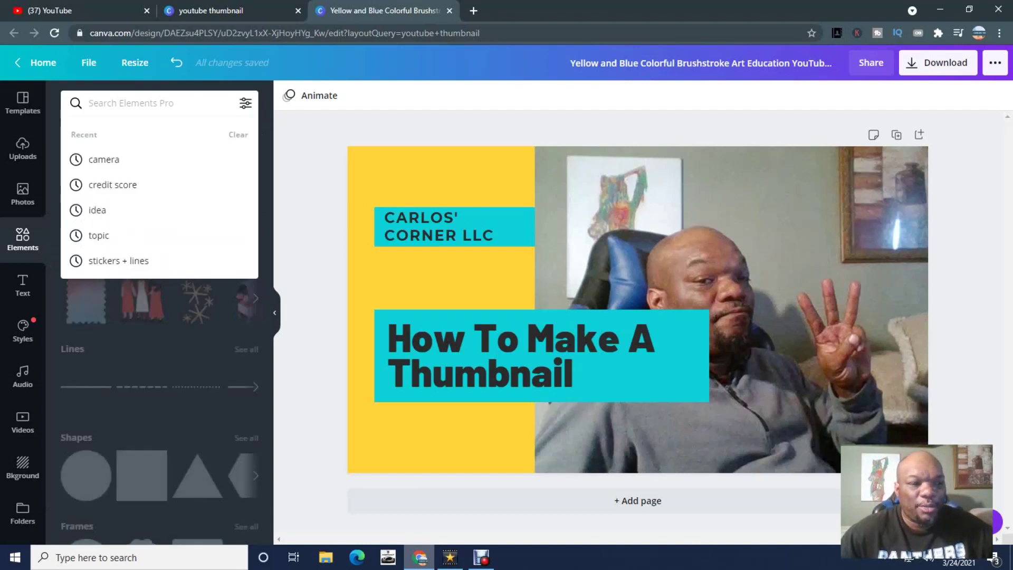
type("Youtube")
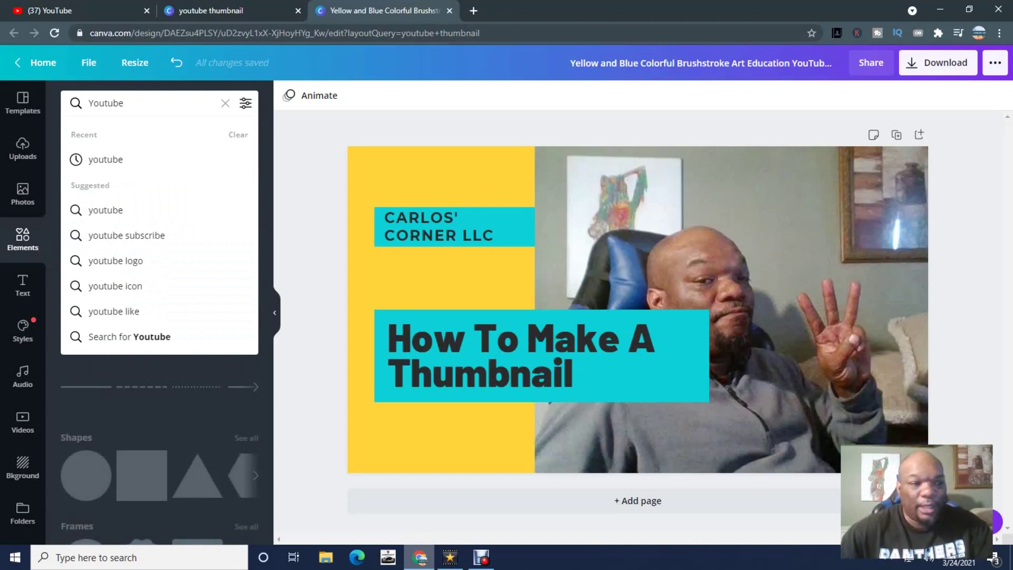
key("Return")
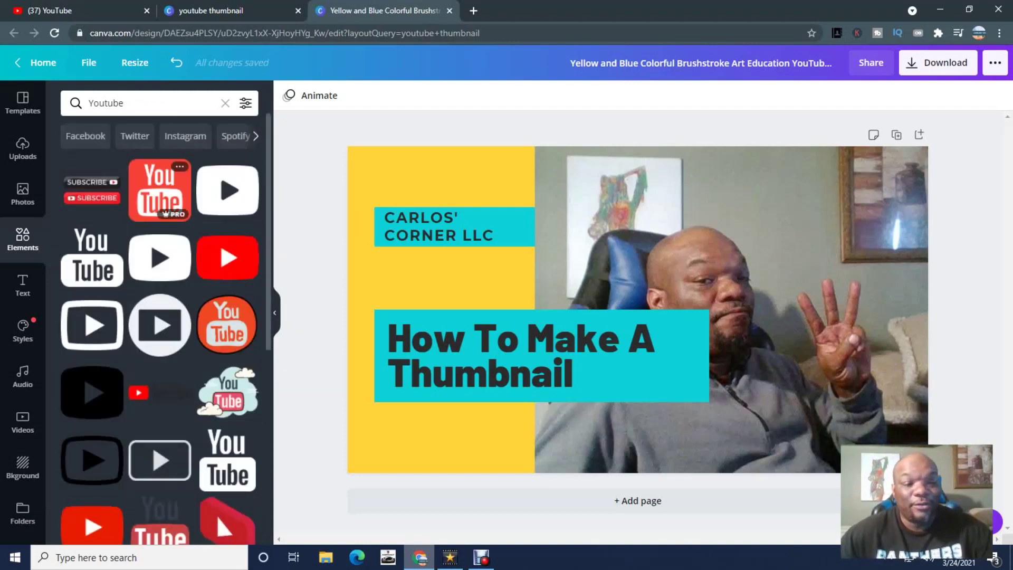
scroll(160, 185, "down", 7)
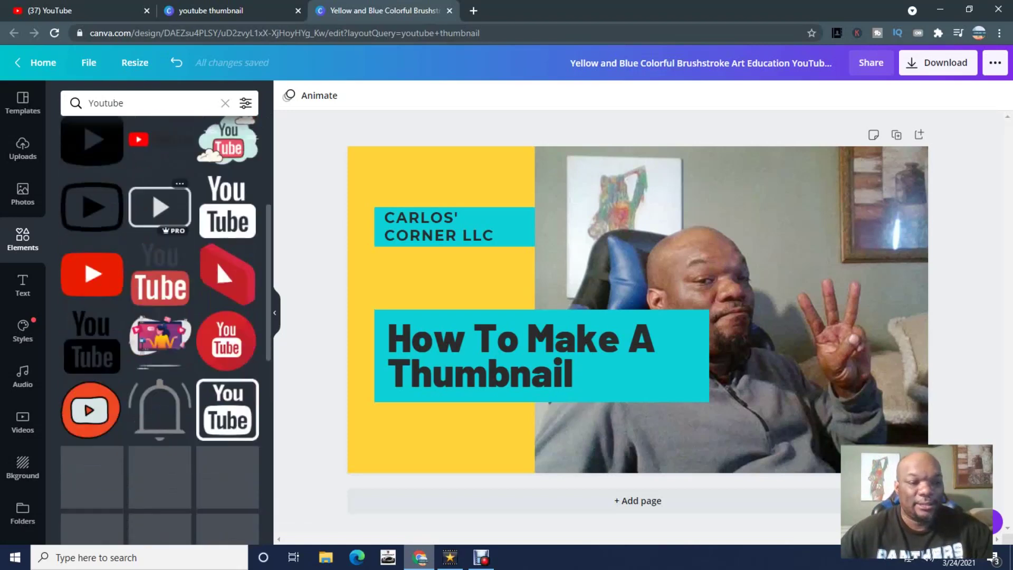
scroll(159, 327, "down", 2)
scroll(159, 327, "up", 8)
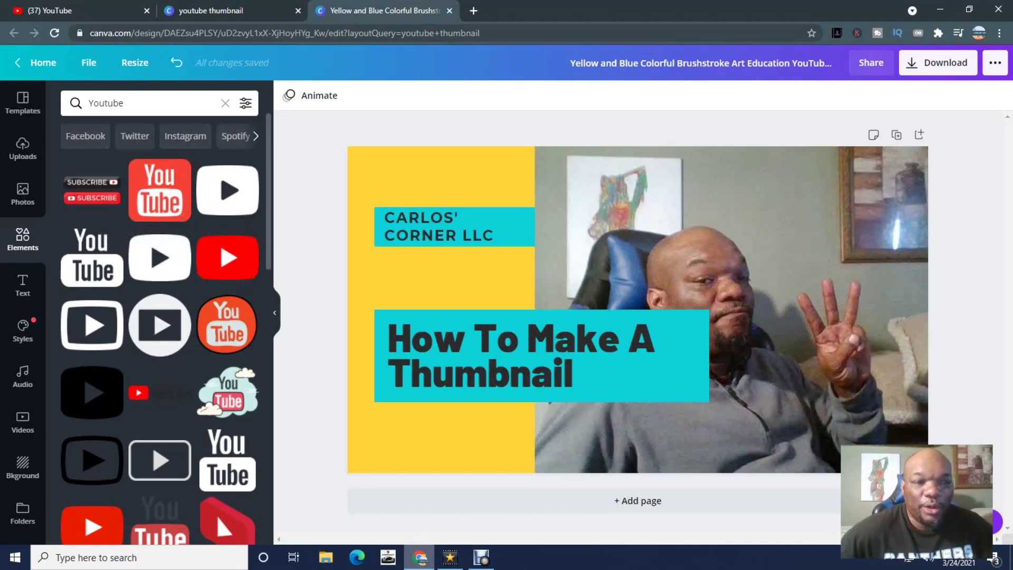
Switch the search to the Pinterest category, then bring up the Text panel
left_click(256, 136)
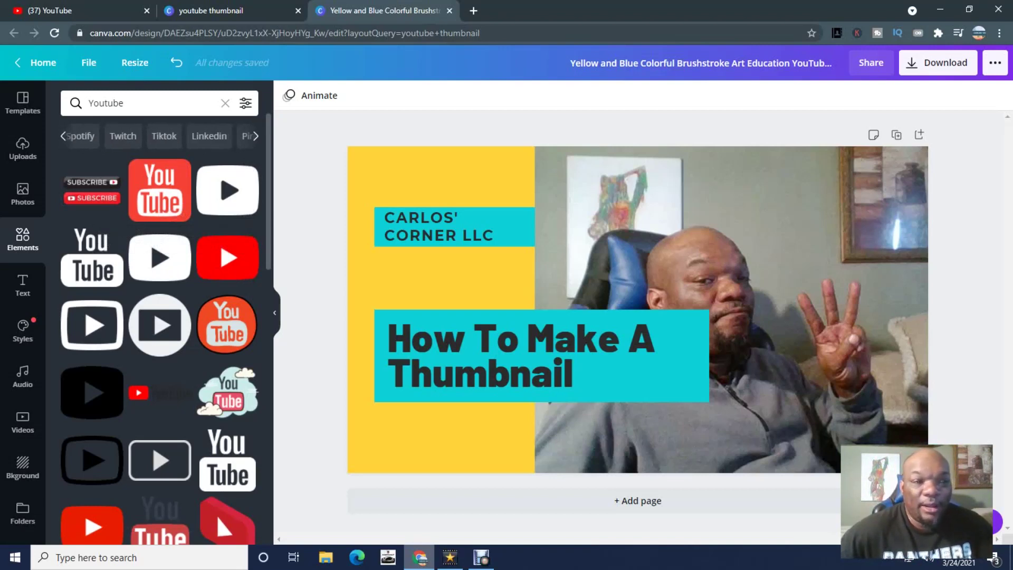
left_click(256, 135)
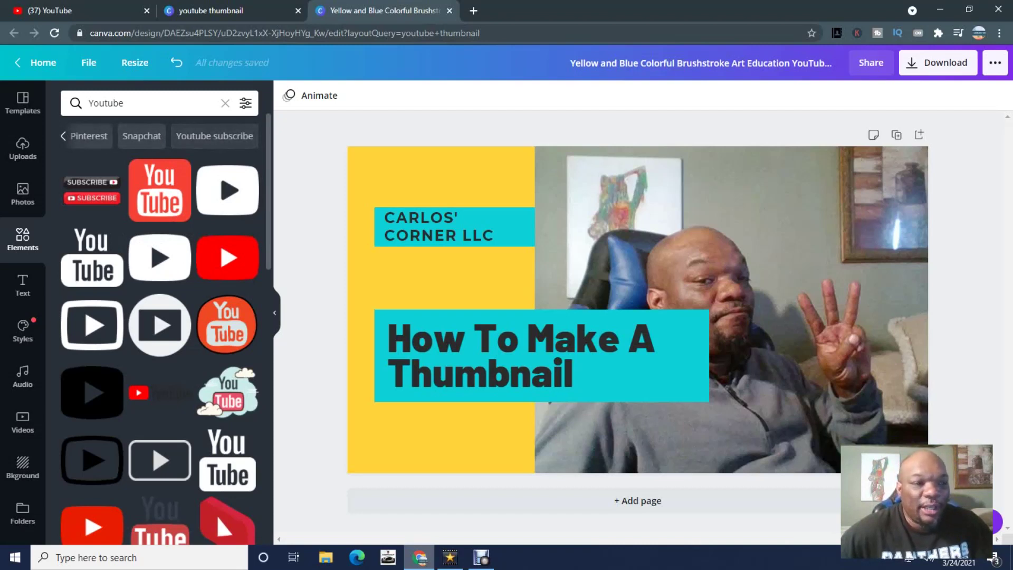
left_click(84, 136)
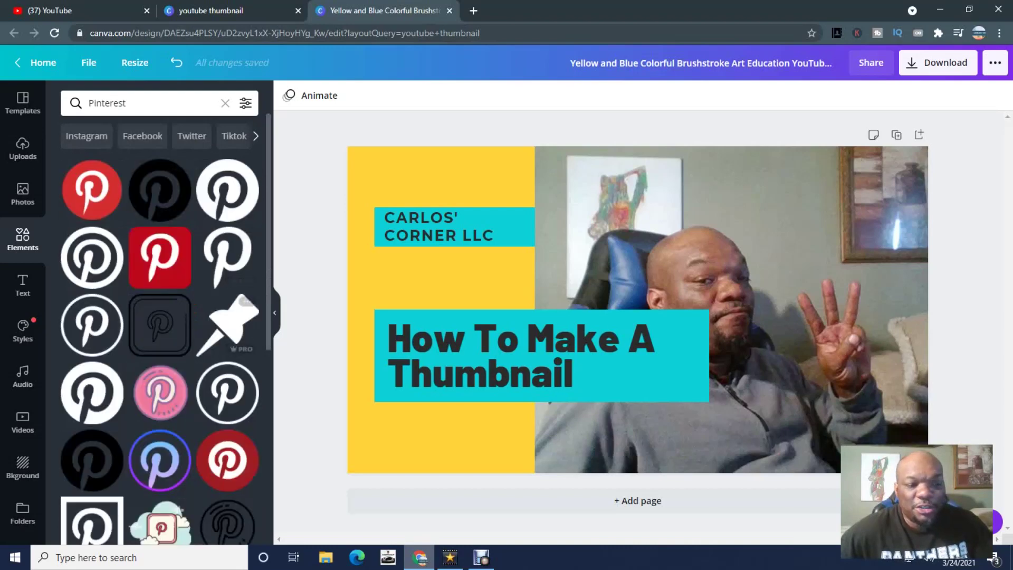
scroll(227, 317, "down", 5)
scroll(158, 316, "up", 5)
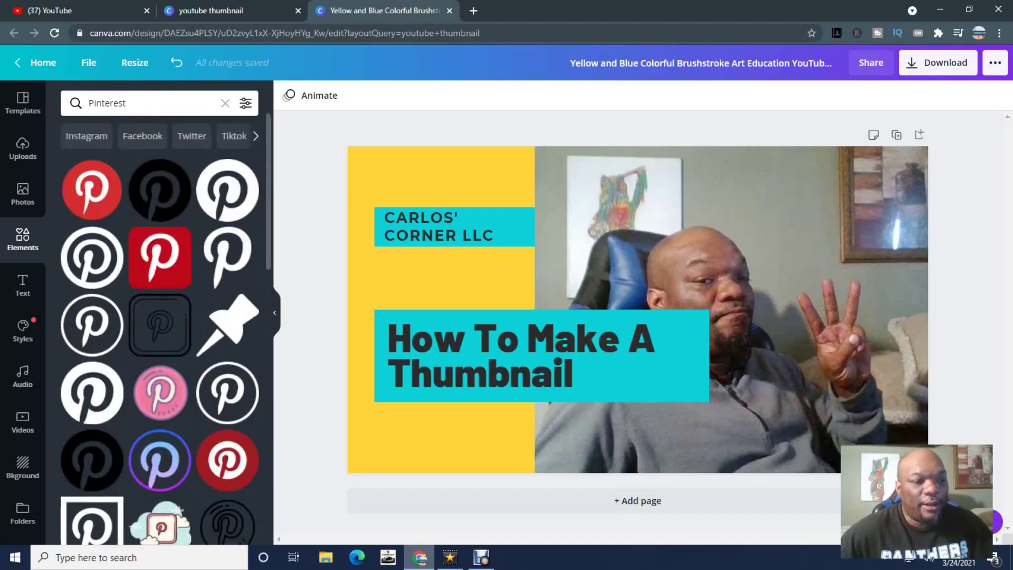
left_click(23, 284)
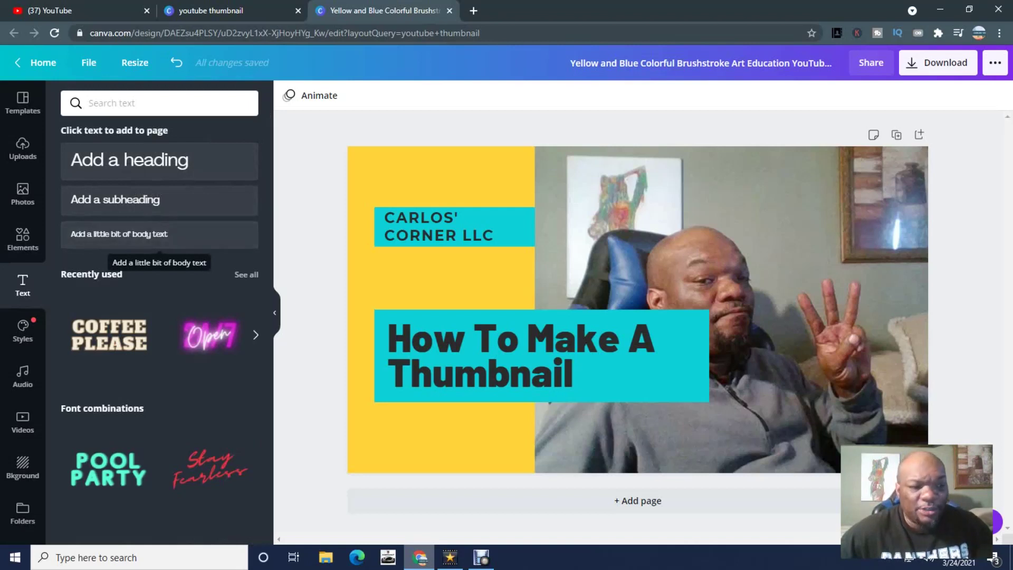
Scroll through the Text panel's font combinations, then bring up the Audio library
scroll(158, 248, "down", 1)
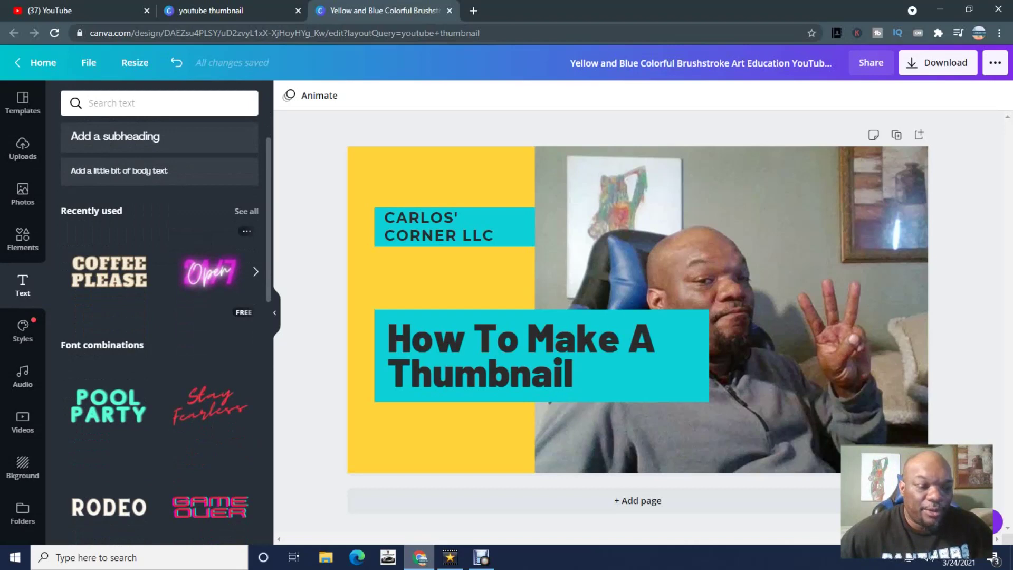
scroll(210, 343, "down", 3)
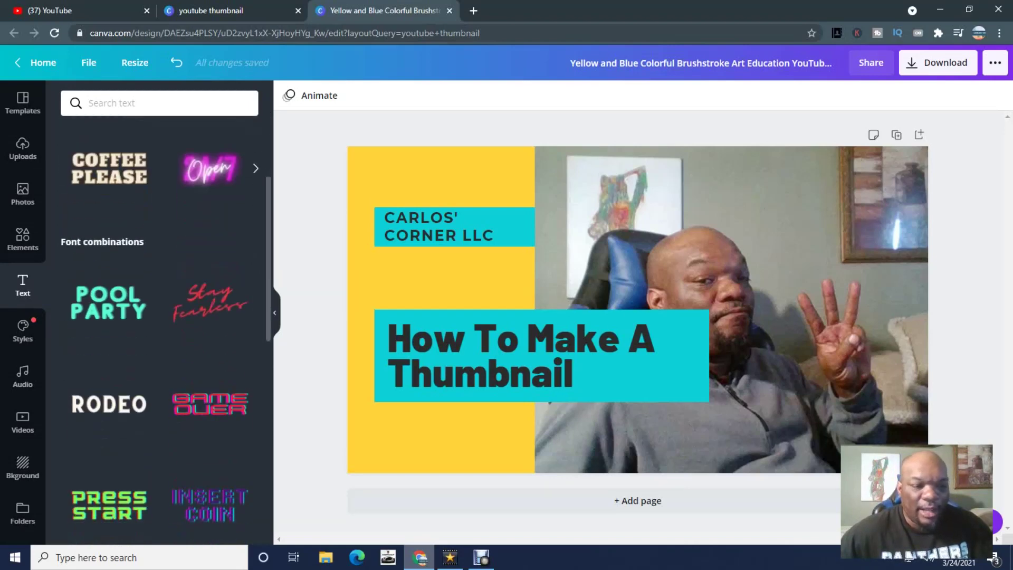
scroll(210, 343, "down", 8)
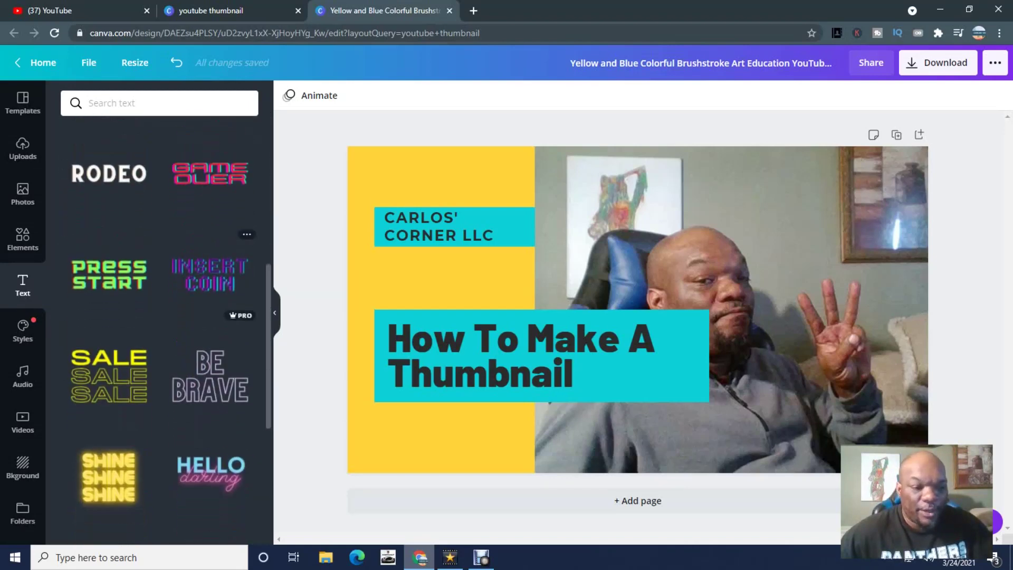
scroll(210, 343, "down", 6)
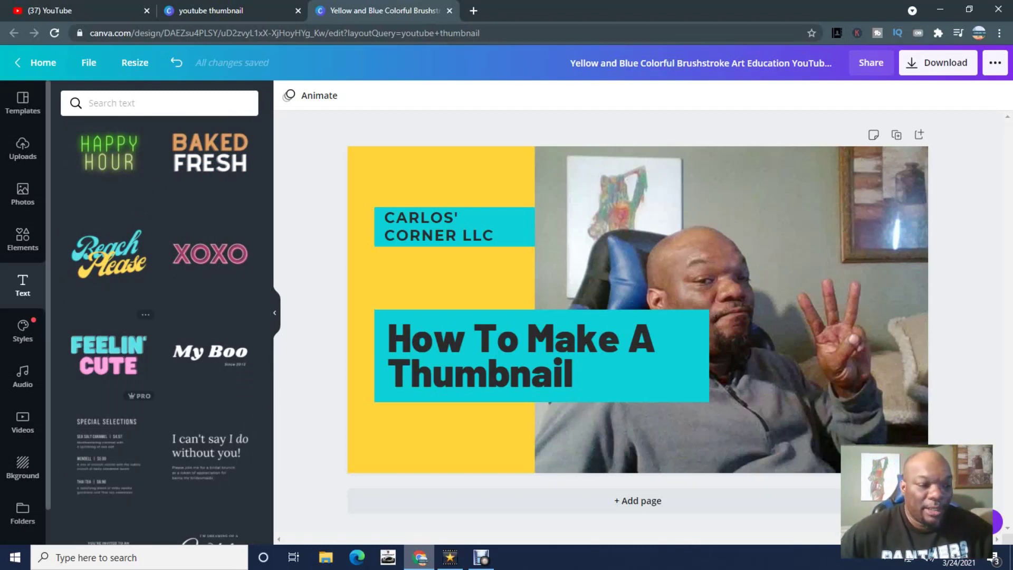
left_click(22, 376)
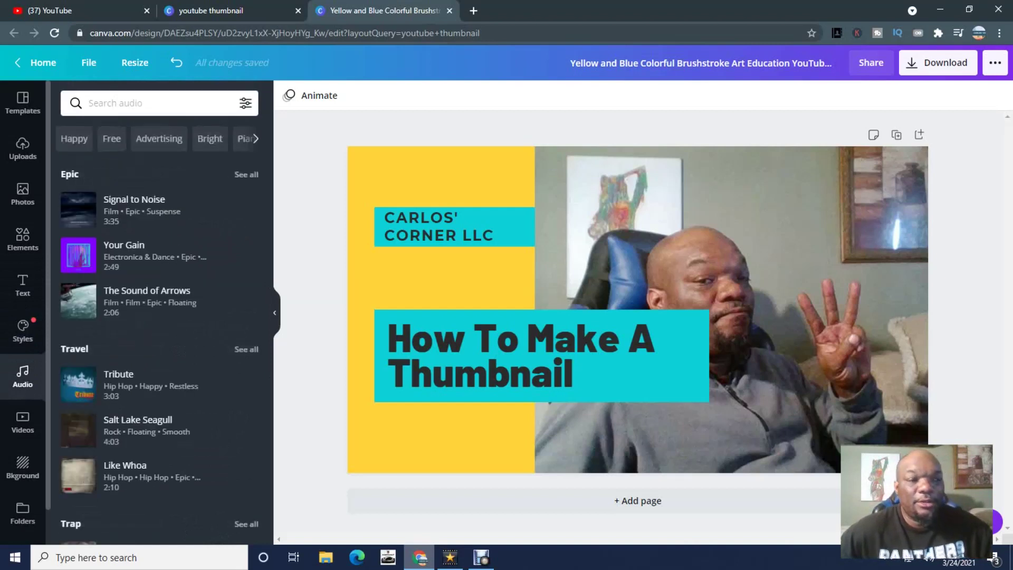
Preview an audio track, then bring up the Templates library
mouse_move(74, 200)
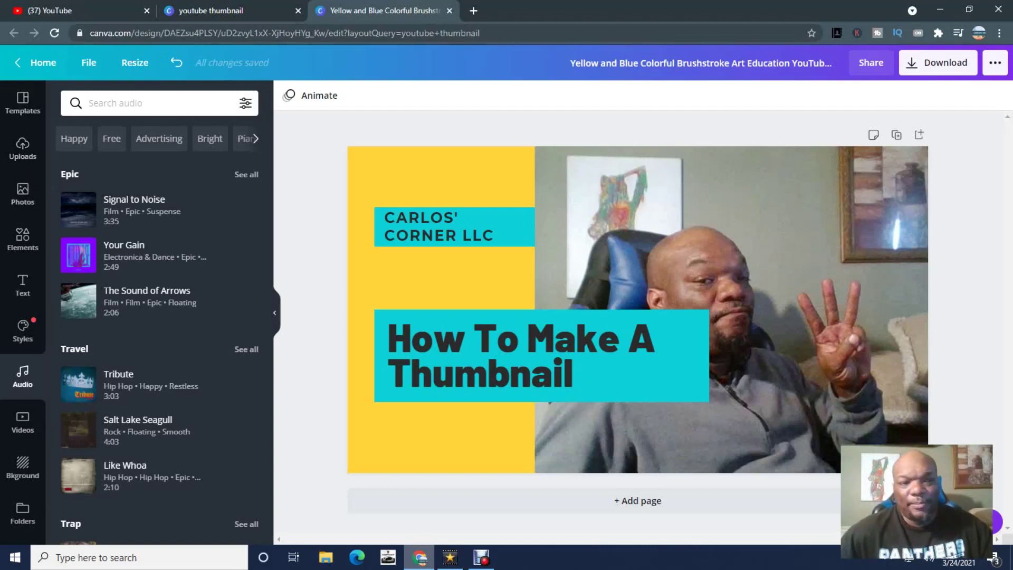
left_click(22, 103)
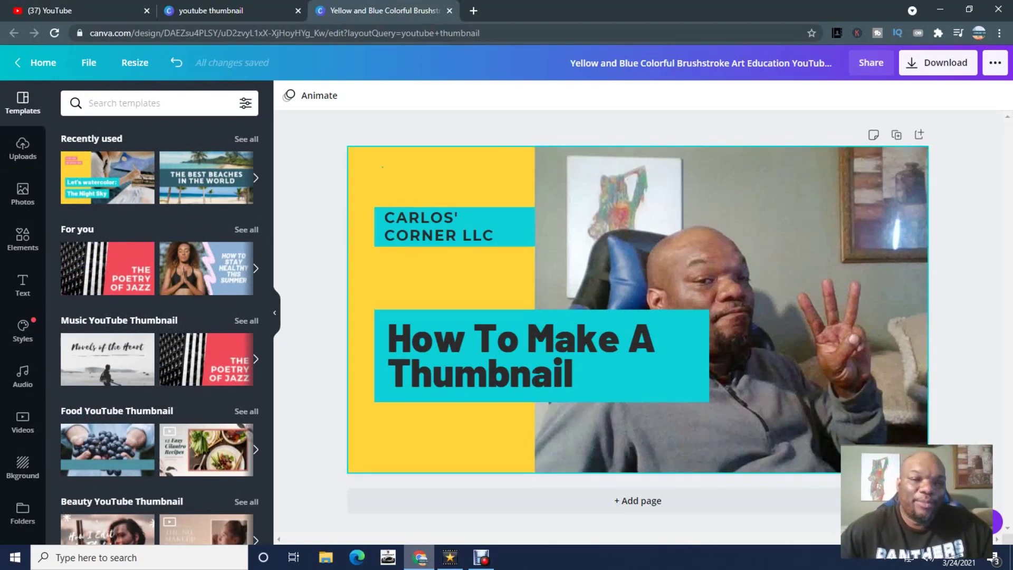
Recolour the yellow background to the dark grey photo colour and bring up PNG download options at 1280 × 720 px
left_click(382, 166)
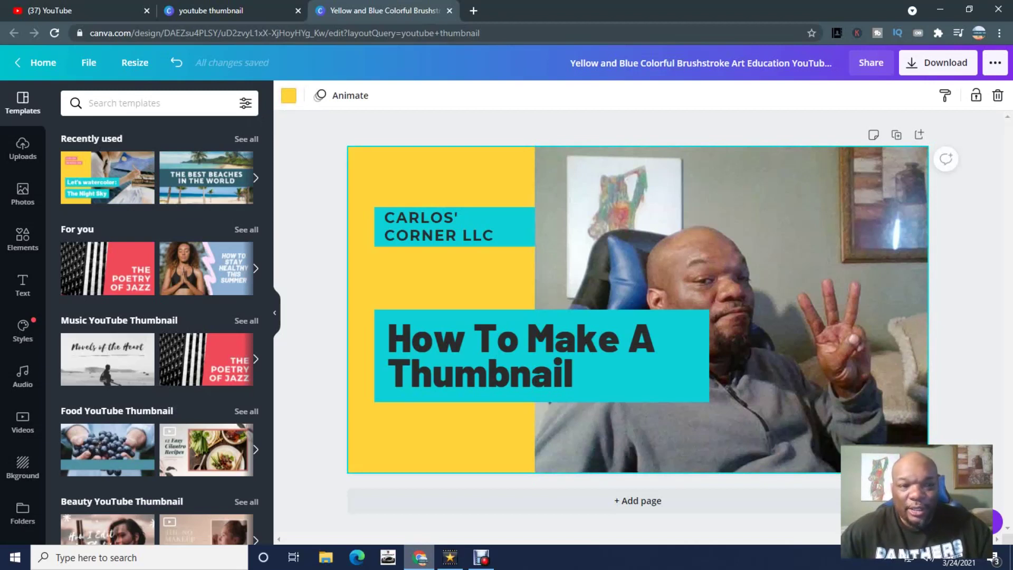
left_click(289, 95)
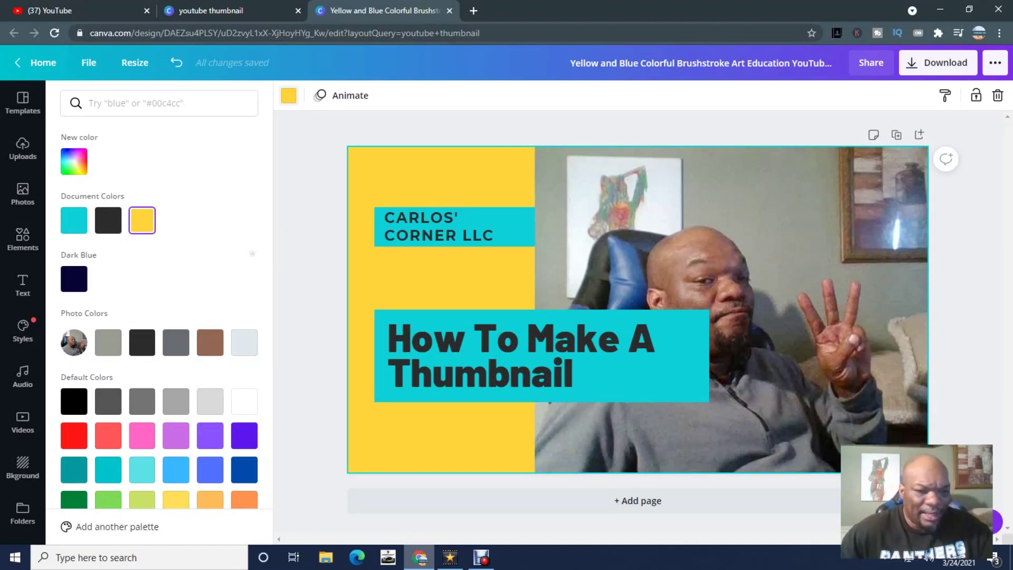
left_click(142, 342)
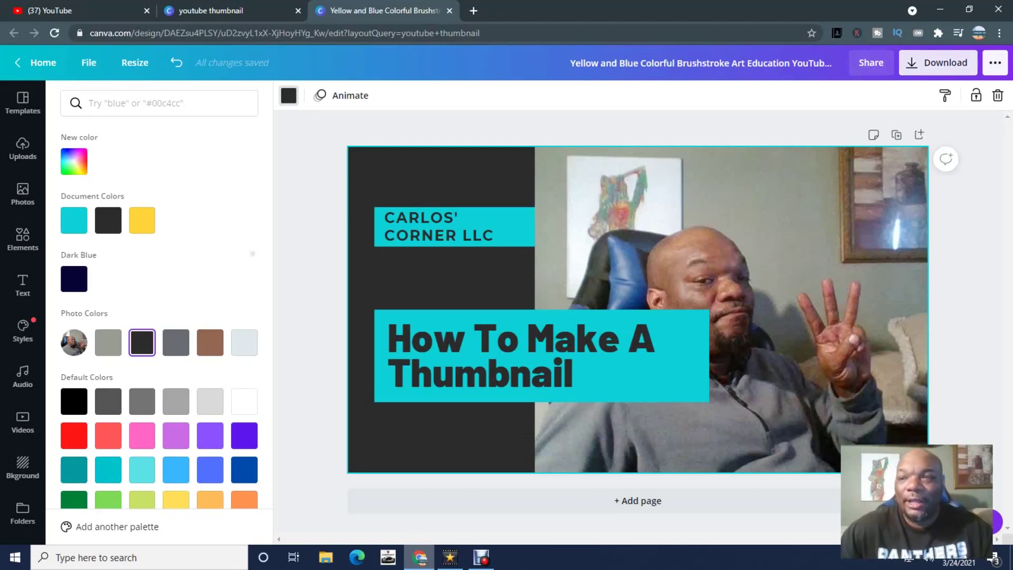
left_click(938, 62)
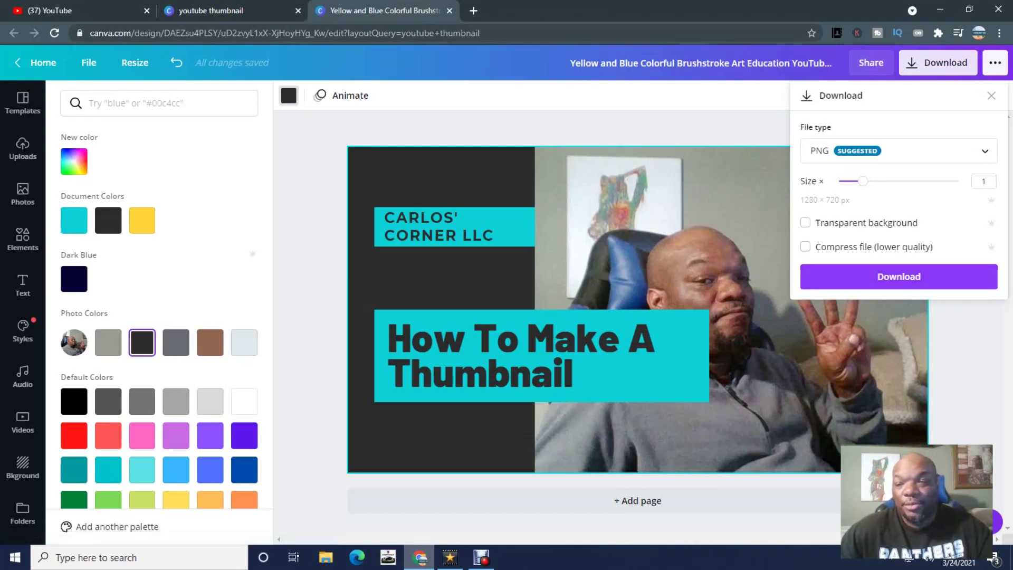
Download the thumbnail as a 791 KB PNG and close the 'You saved your design!' confirmation
left_click(898, 276)
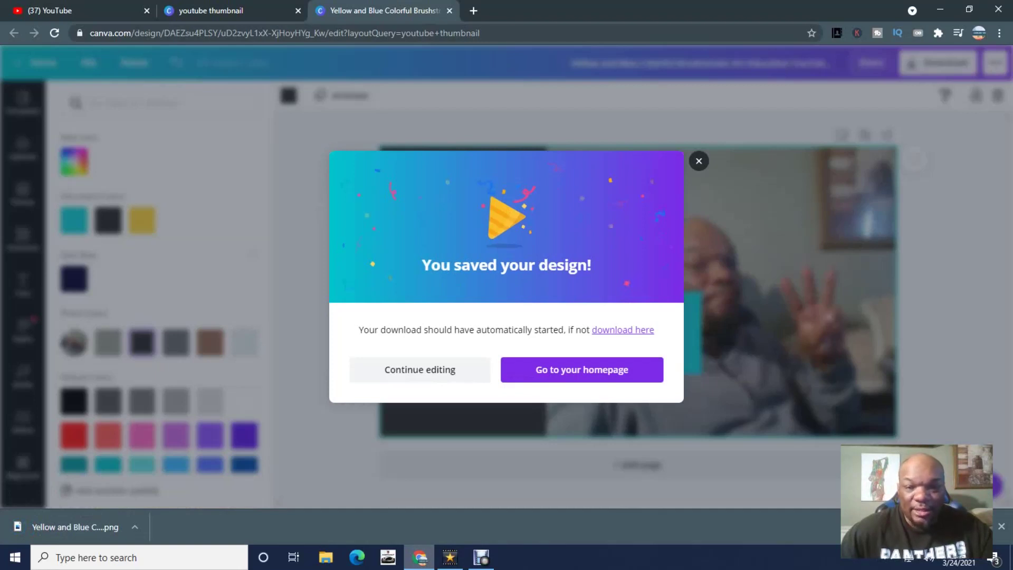
left_click(698, 161)
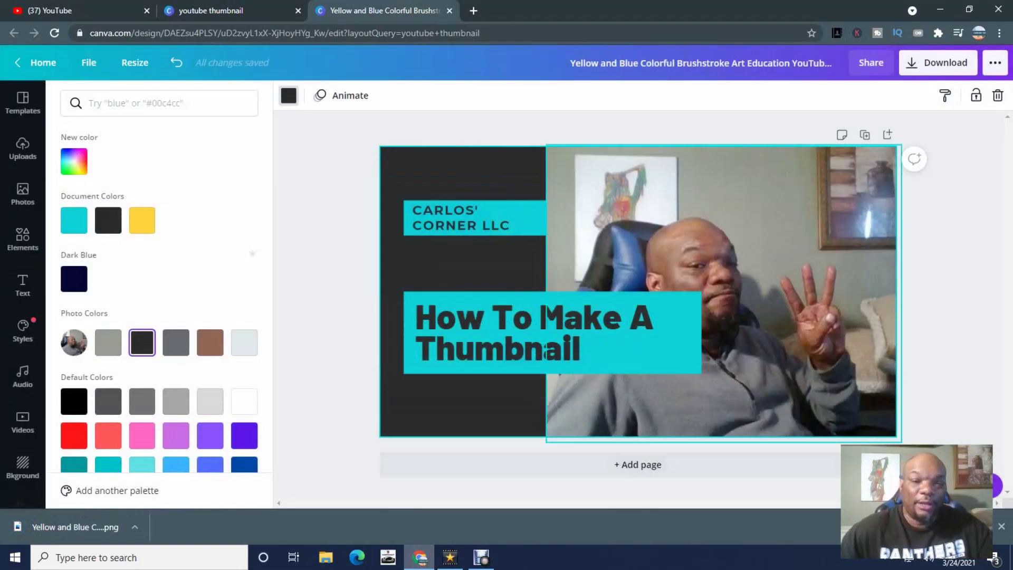